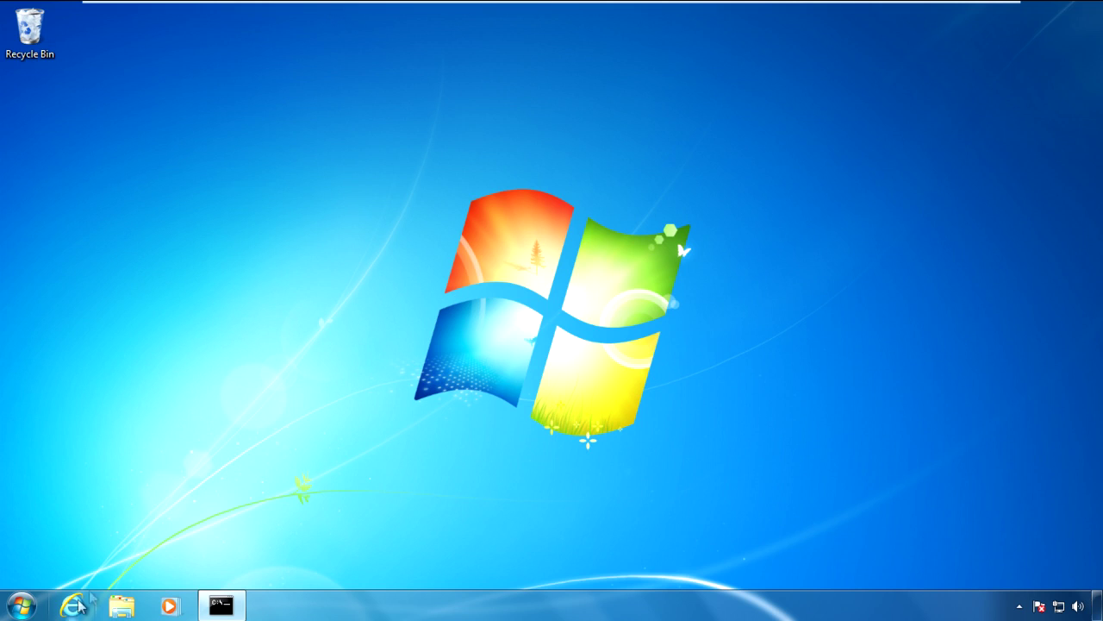
Step: Launch LogMeIn from the Windows 7 Start menu to reach its Welcome page
click(20, 605)
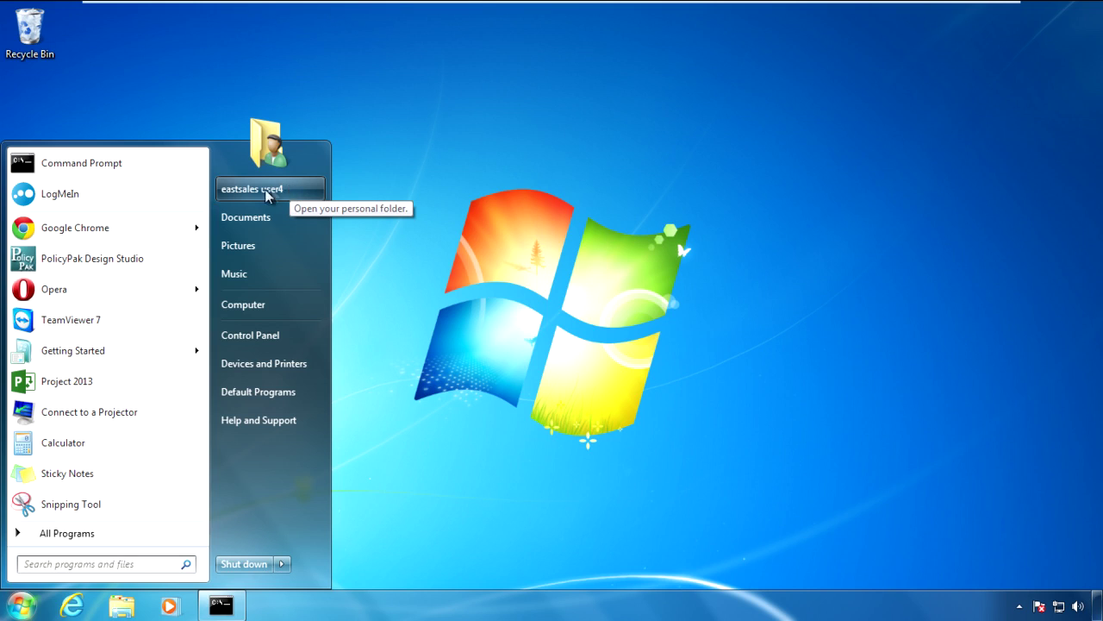
click(168, 194)
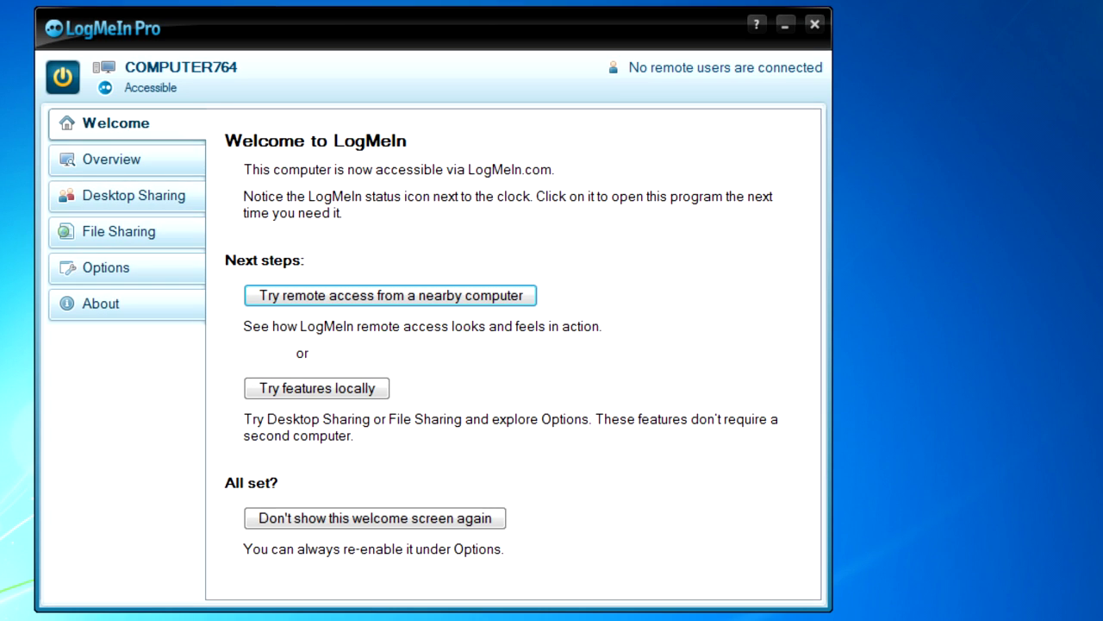
Step: Open Options > Preferences, browse the General, Security and Advanced tabs, then close with OK
click(109, 269)
click(323, 350)
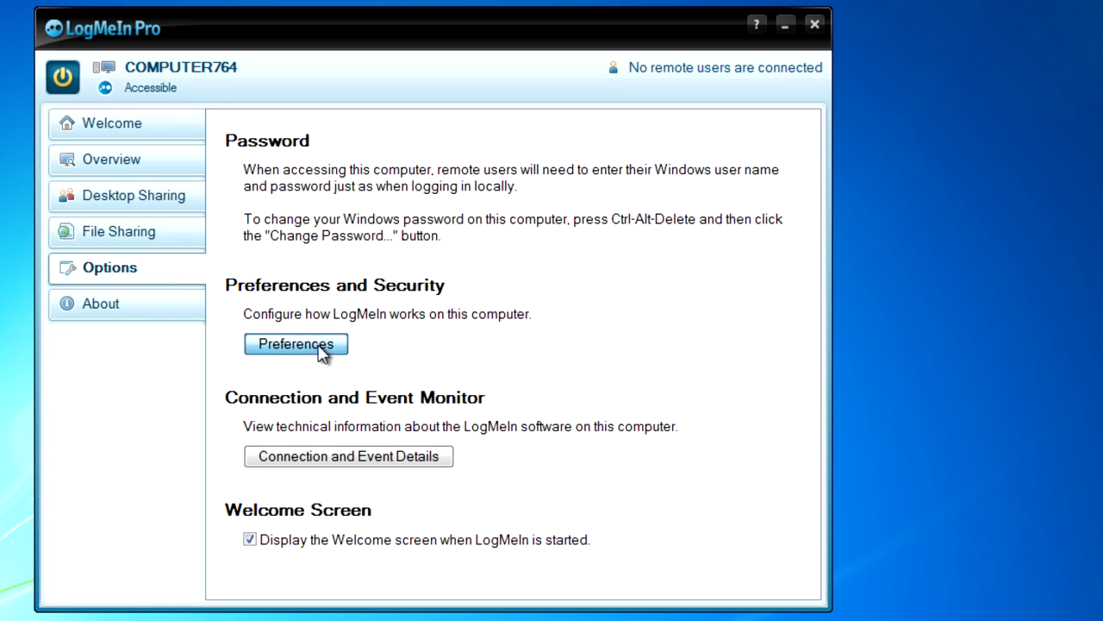
drag(379, 20, 460, 30)
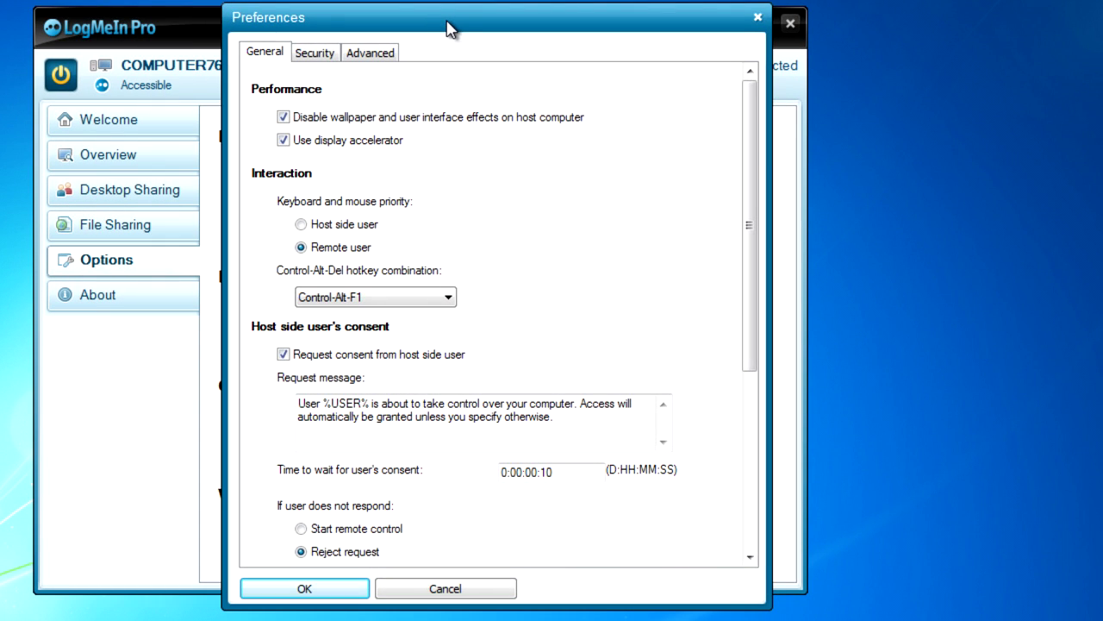
drag(753, 158, 739, 238)
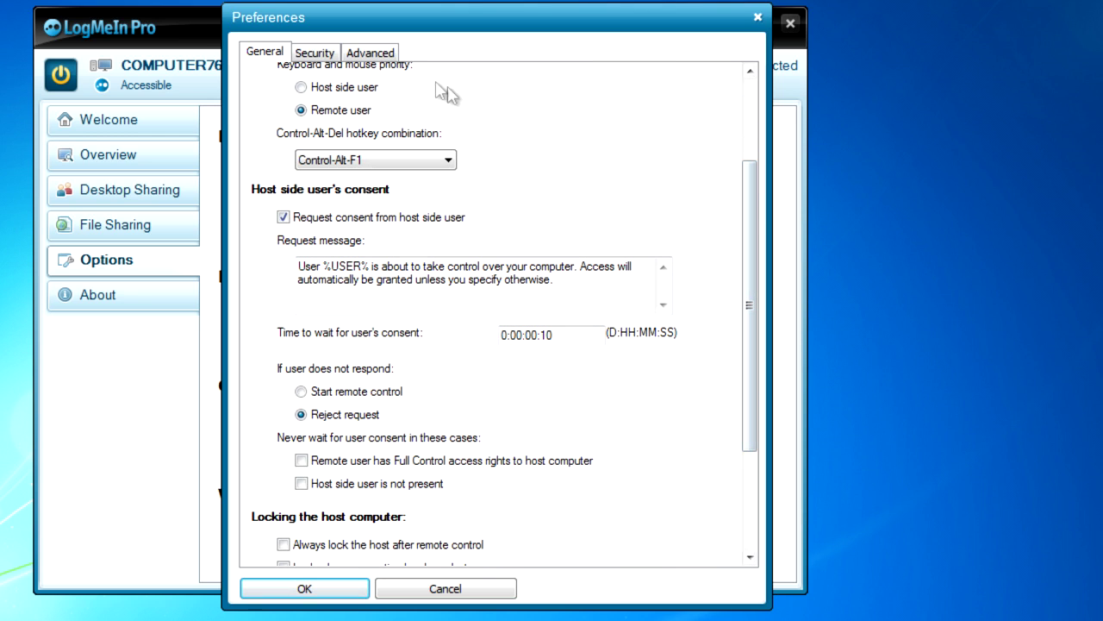
click(326, 53)
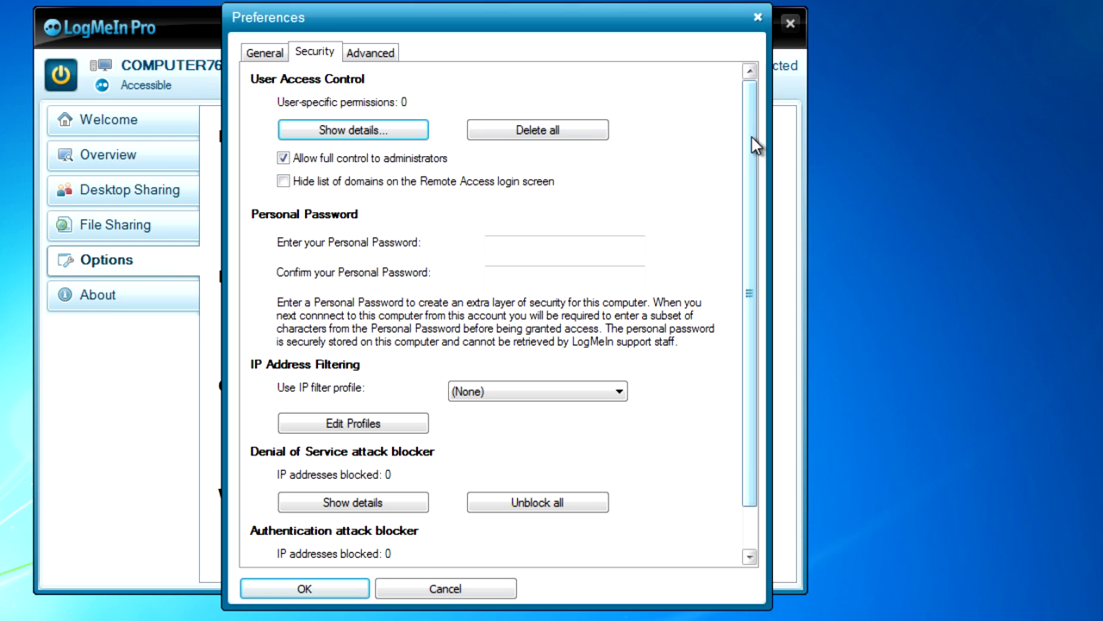
drag(751, 143, 746, 224)
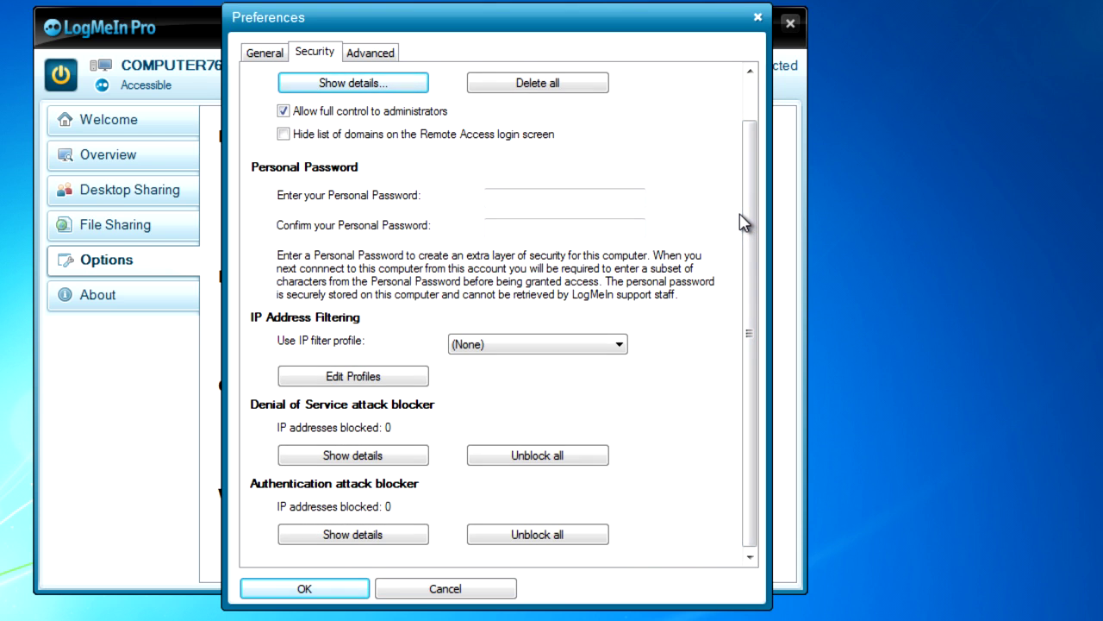
click(385, 55)
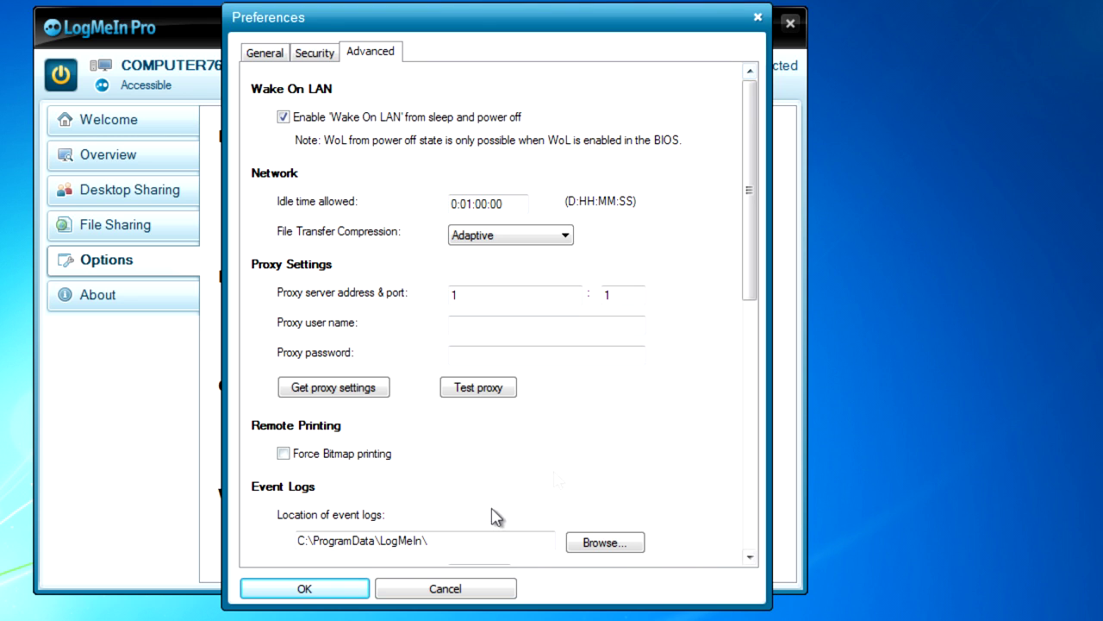
click(330, 593)
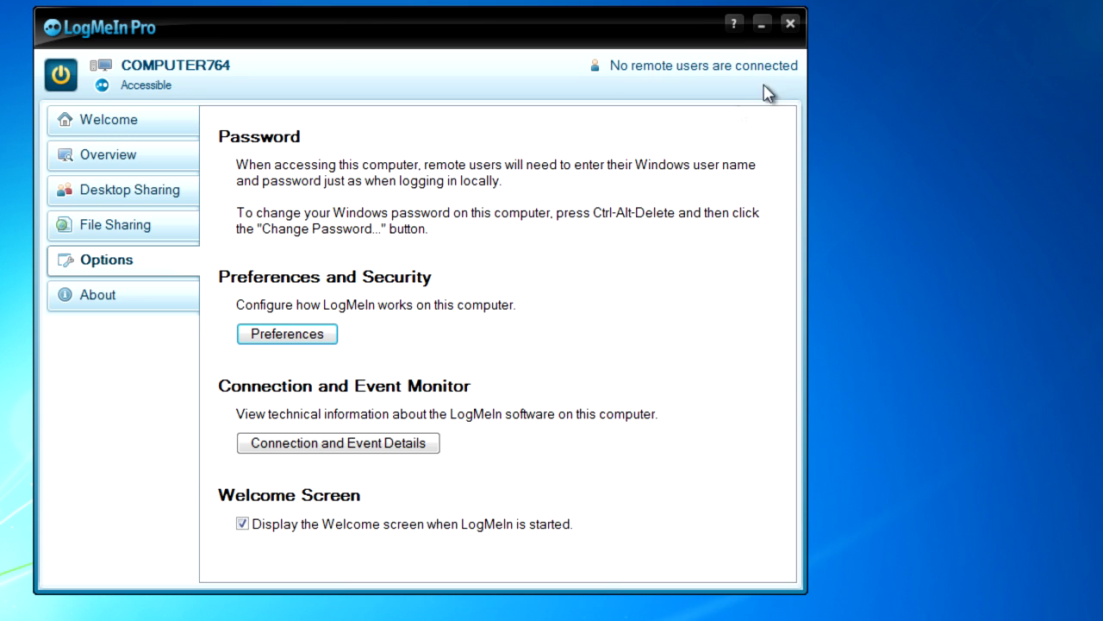
Step: Close LogMeIn Pro and switch to the Windows Server 2008 R2 machine
click(794, 28)
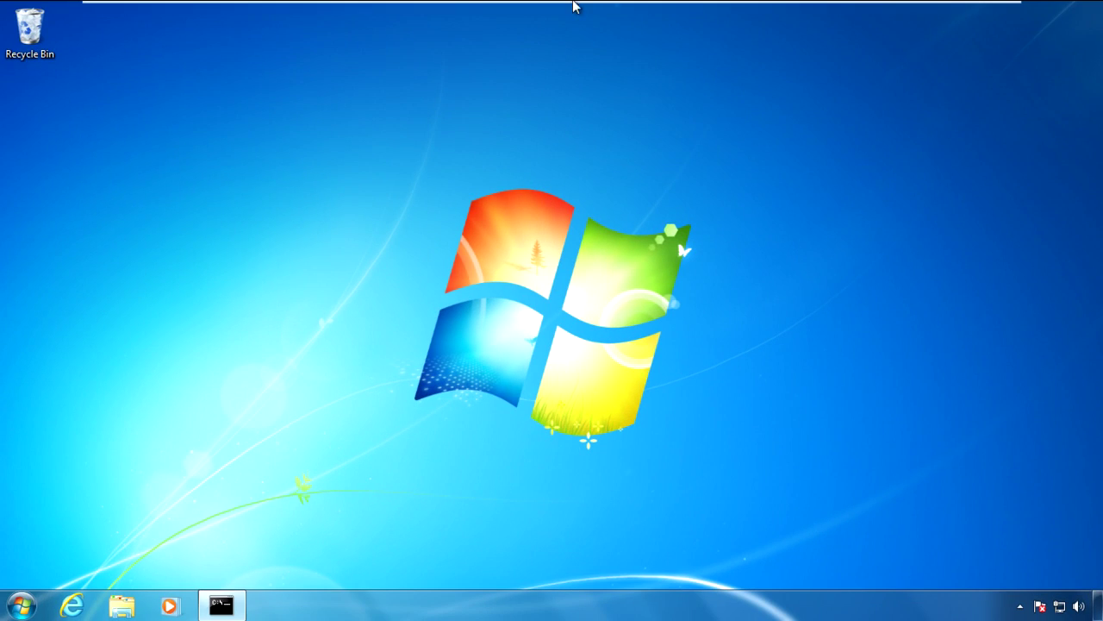
mouse_move(558, 7)
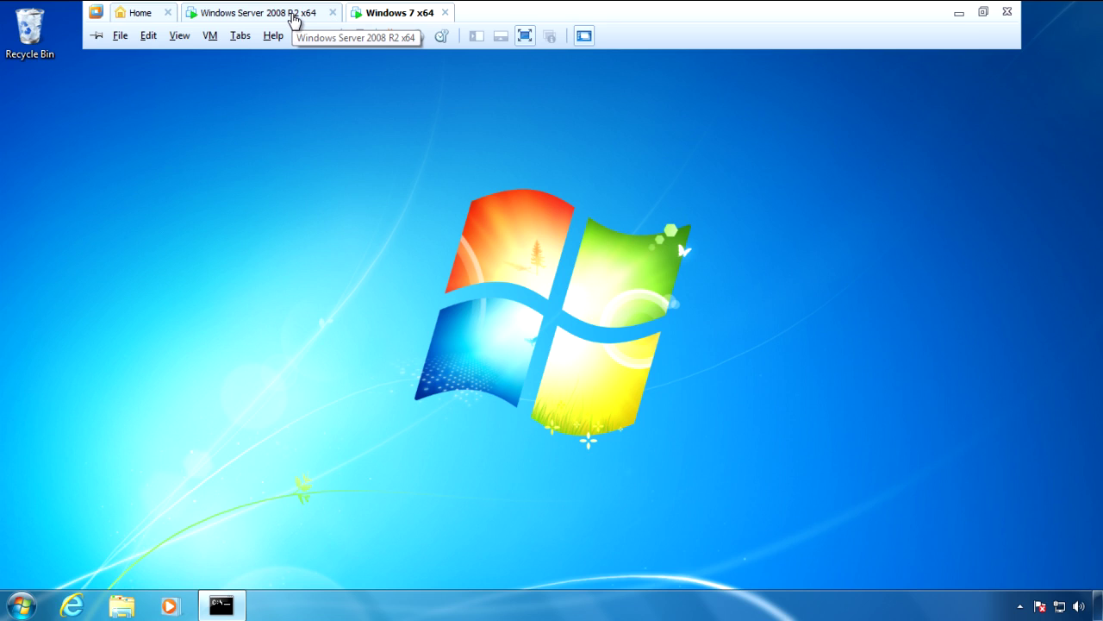
click(294, 16)
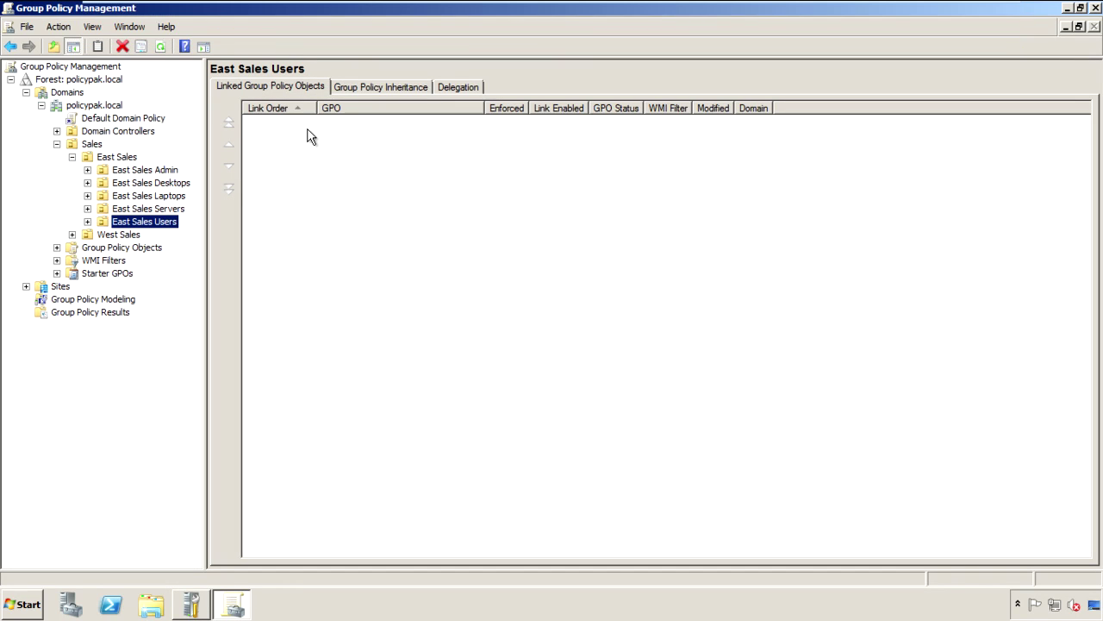
Step: Create the 'Lockdown LogMeInPro' GPO linked to East Sales Users and select its link
right_click(149, 227)
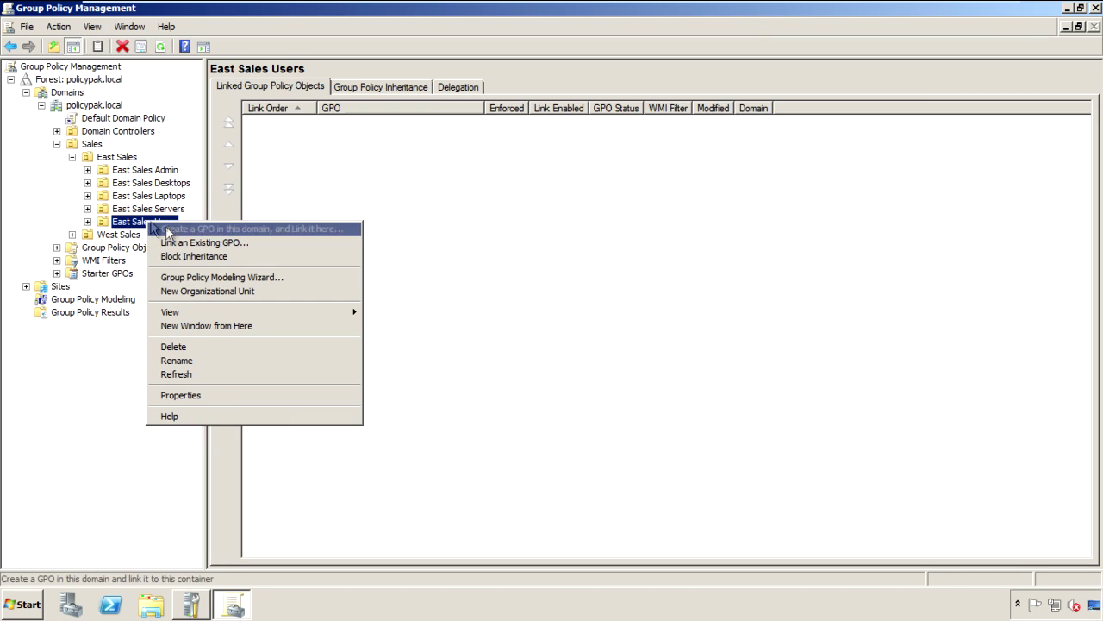
click(256, 231)
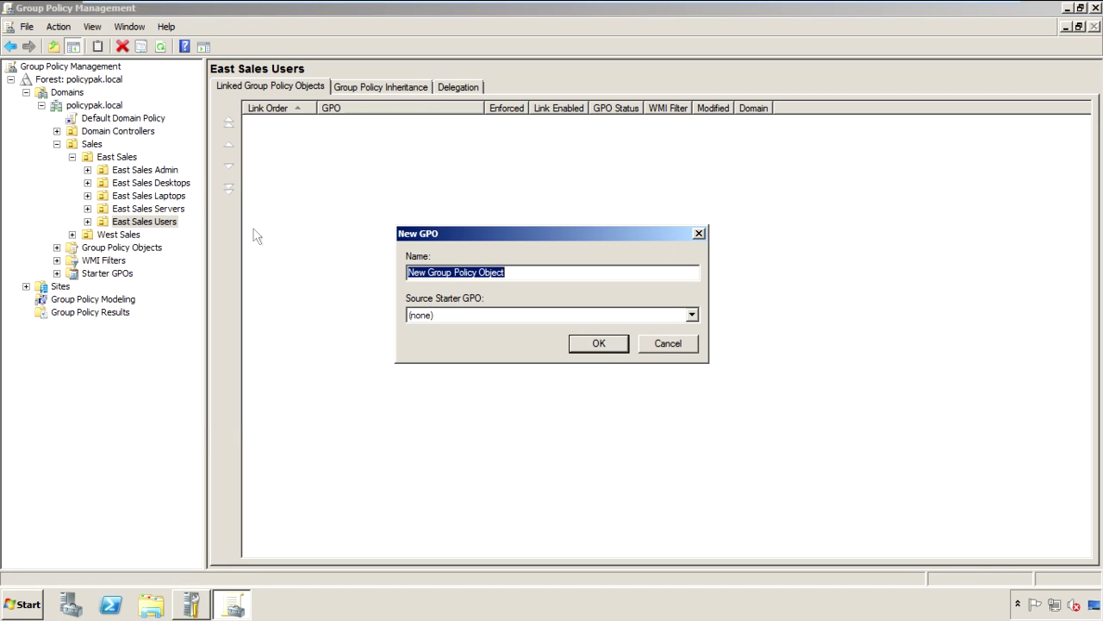
text(Lockdown LogMeIn)
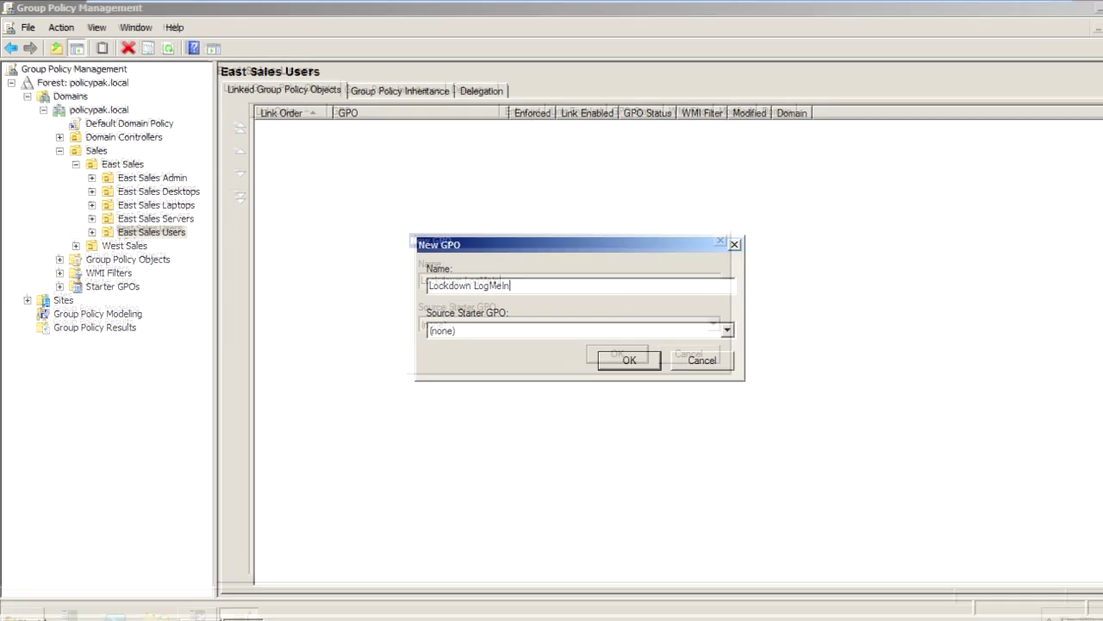
text(Pro)
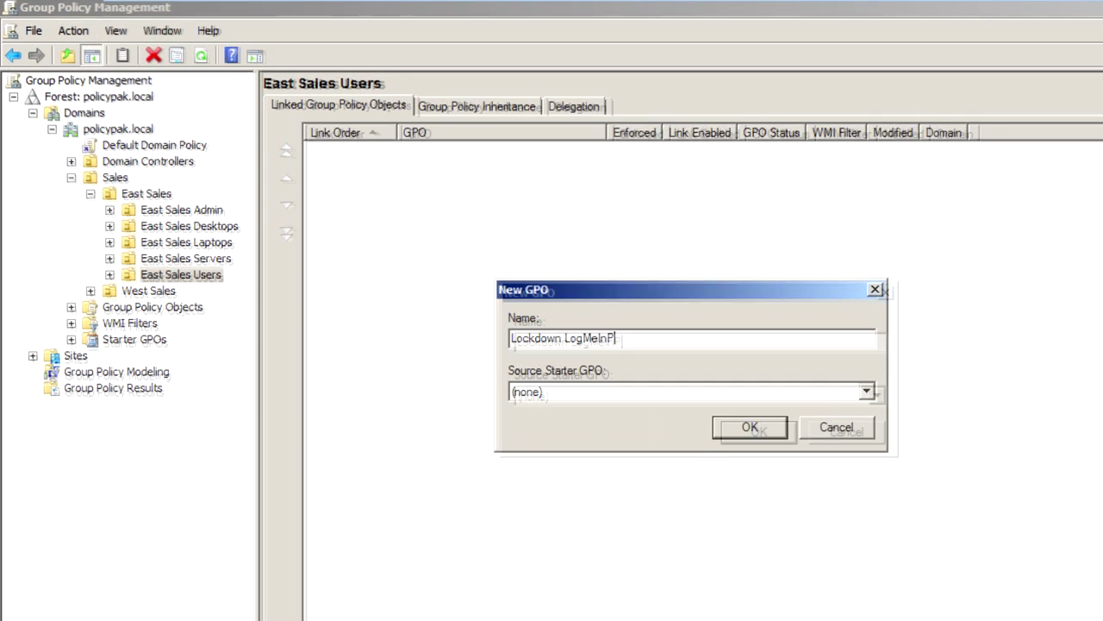
key(Return)
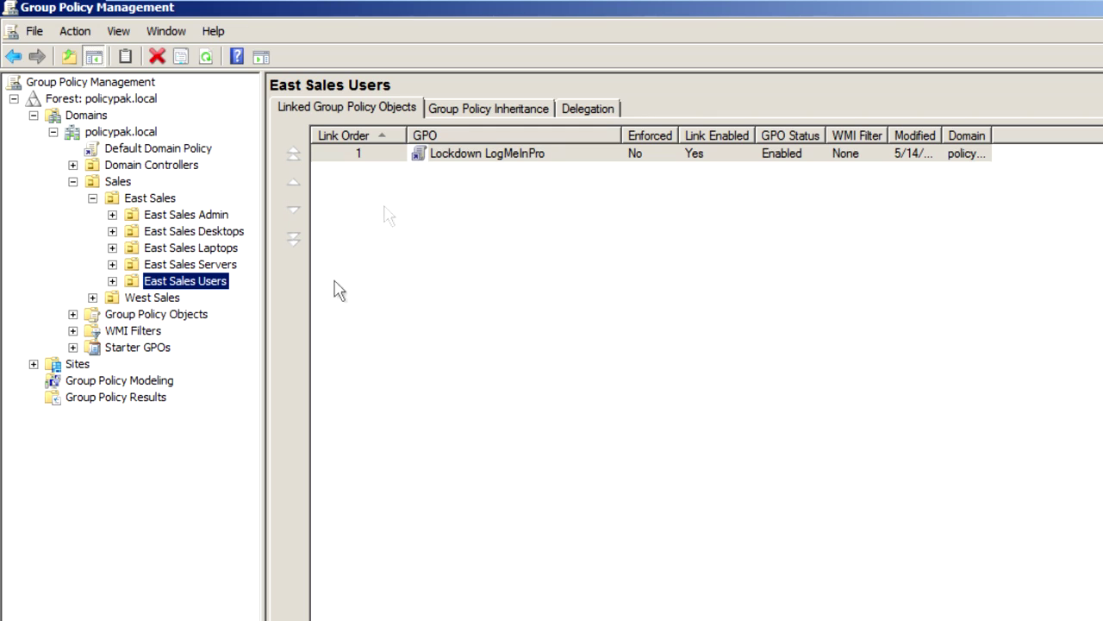
click(562, 160)
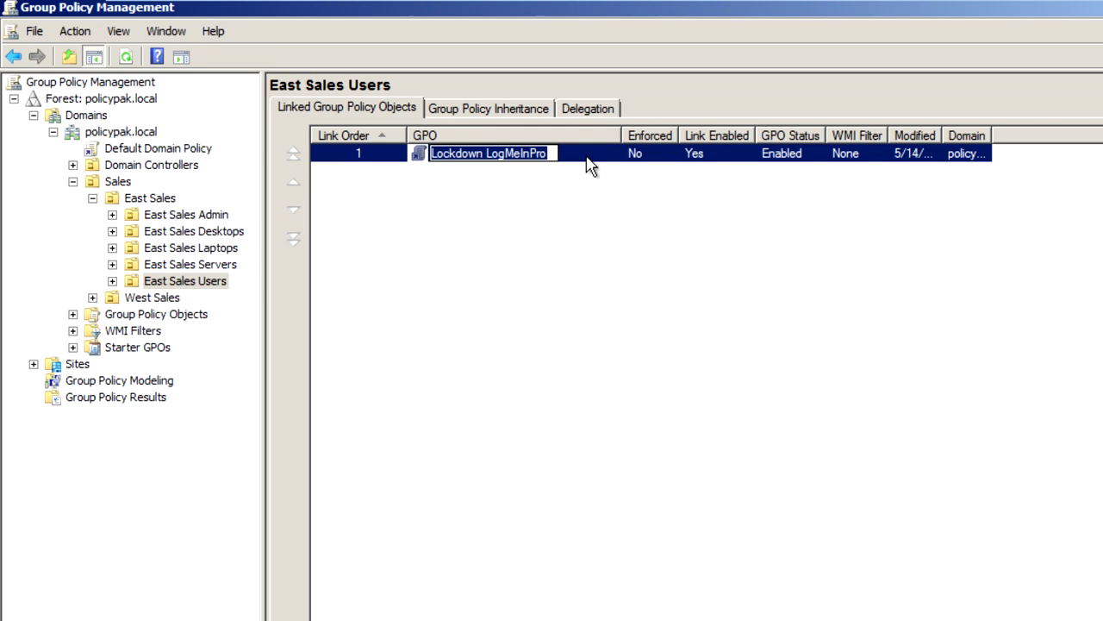
click(584, 160)
Step: Edit the Lockdown LogMeInPro GPO and go to User Configuration > PolicyPak > Applications
right_click(585, 159)
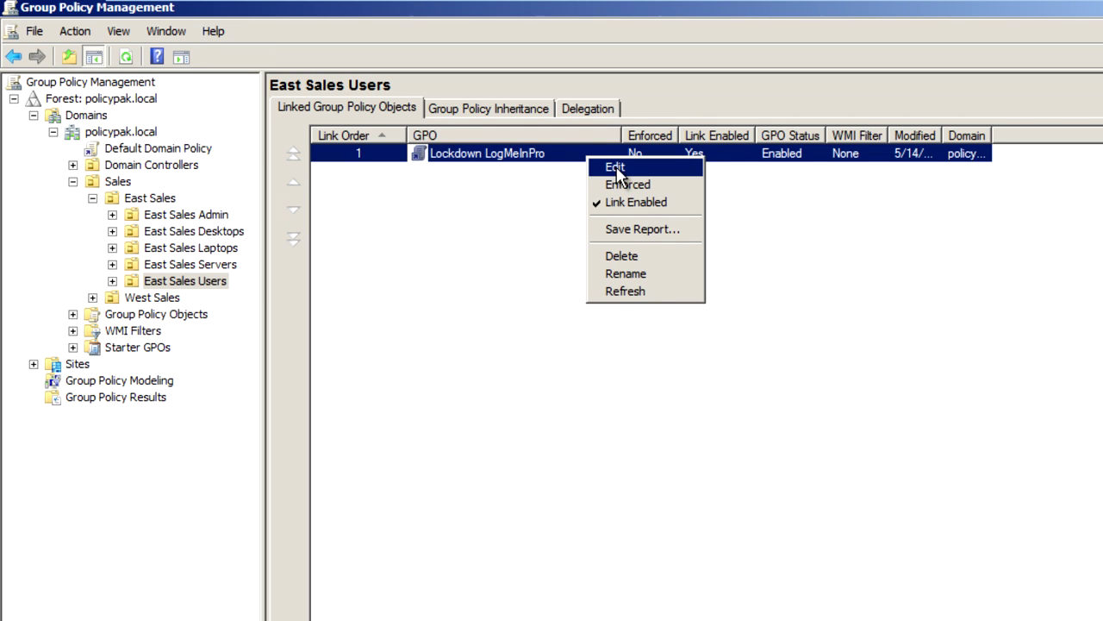
click(614, 167)
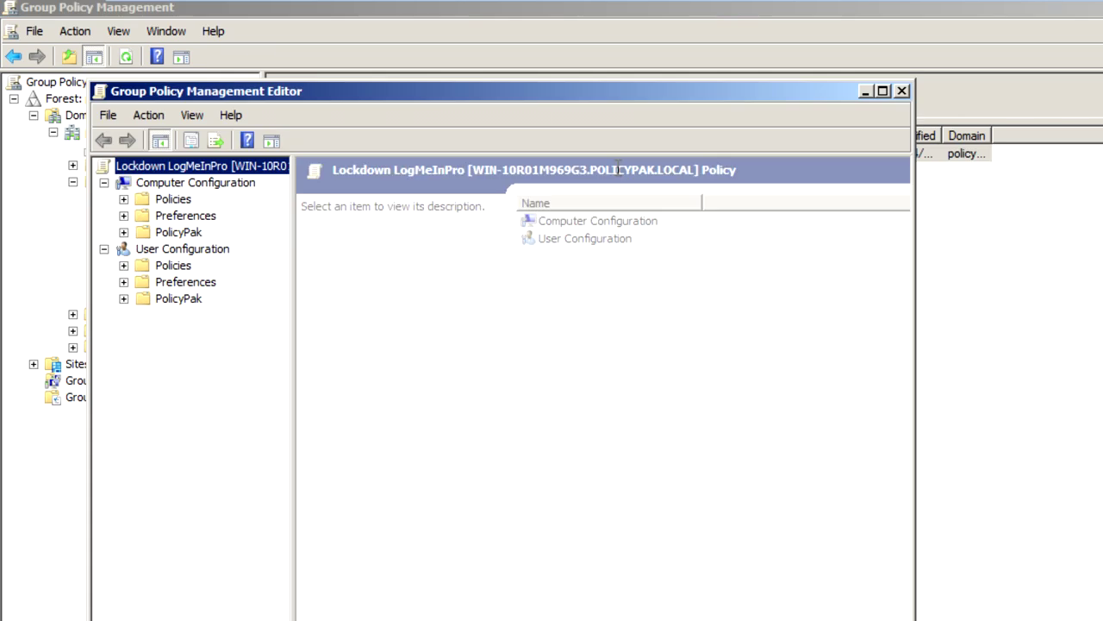
click(882, 92)
click(32, 215)
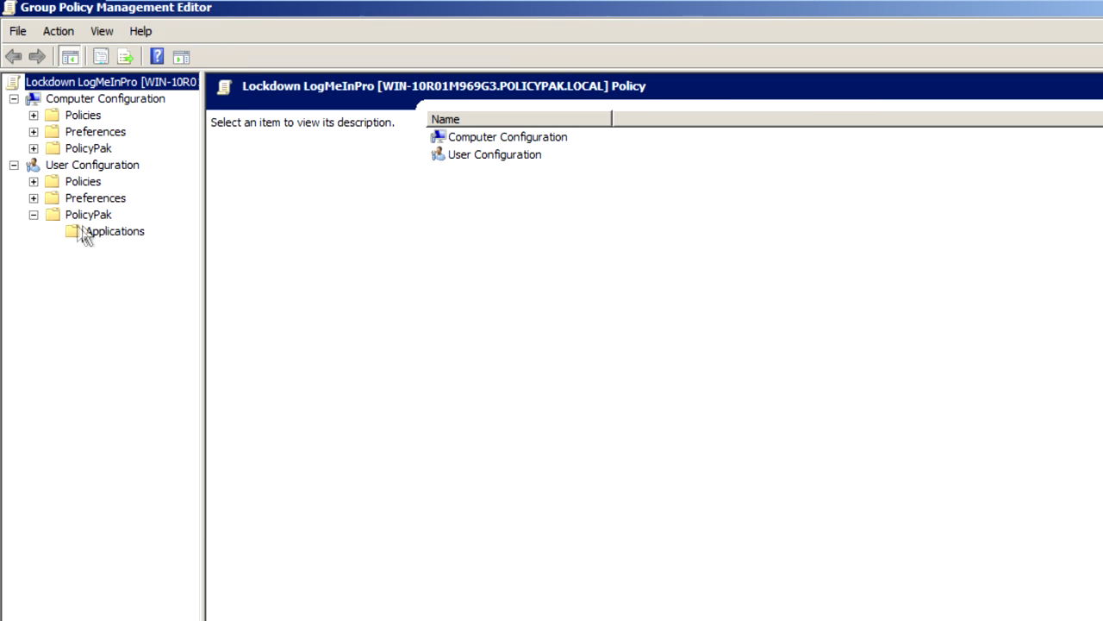
click(108, 233)
Step: Add the PolicyPak for LogMeIn pak and open its settings
right_click(112, 233)
mouse_move(133, 242)
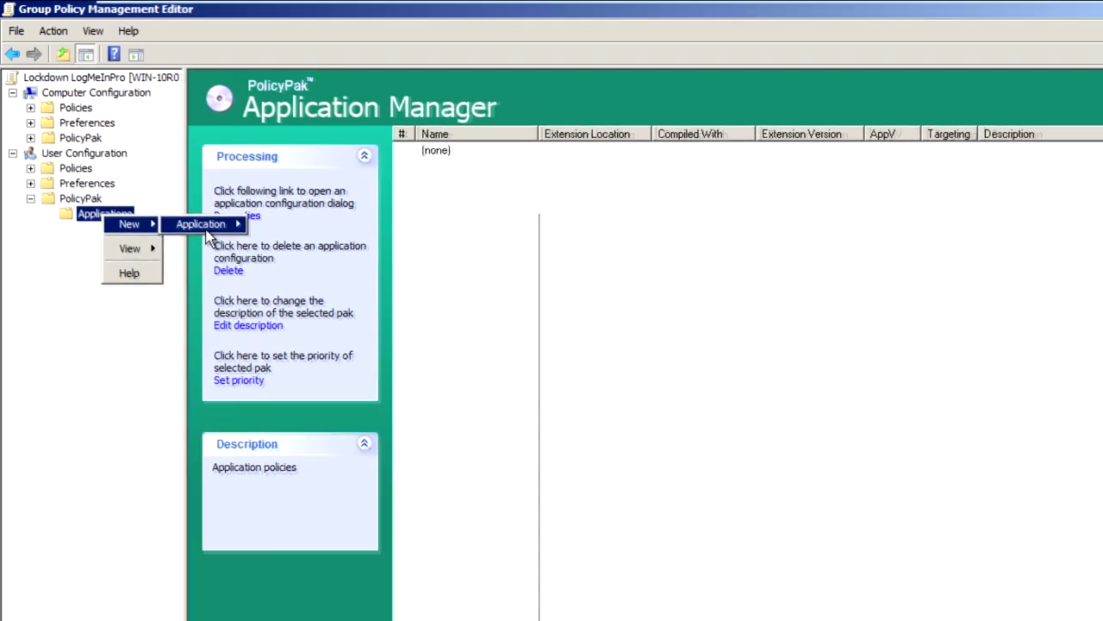
mouse_move(207, 226)
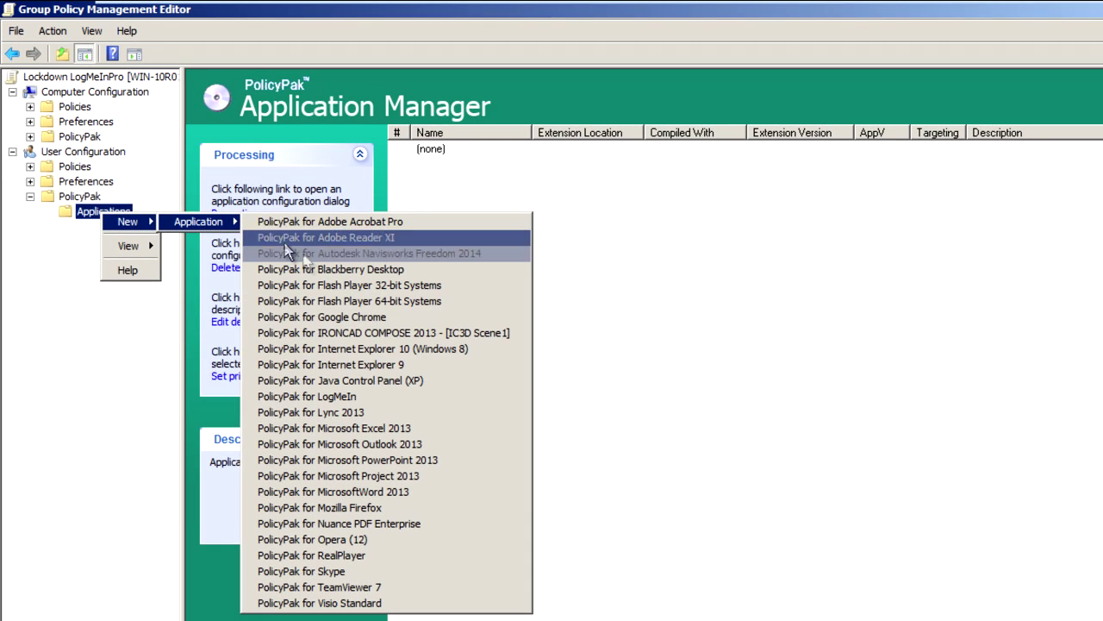
click(384, 398)
click(449, 150)
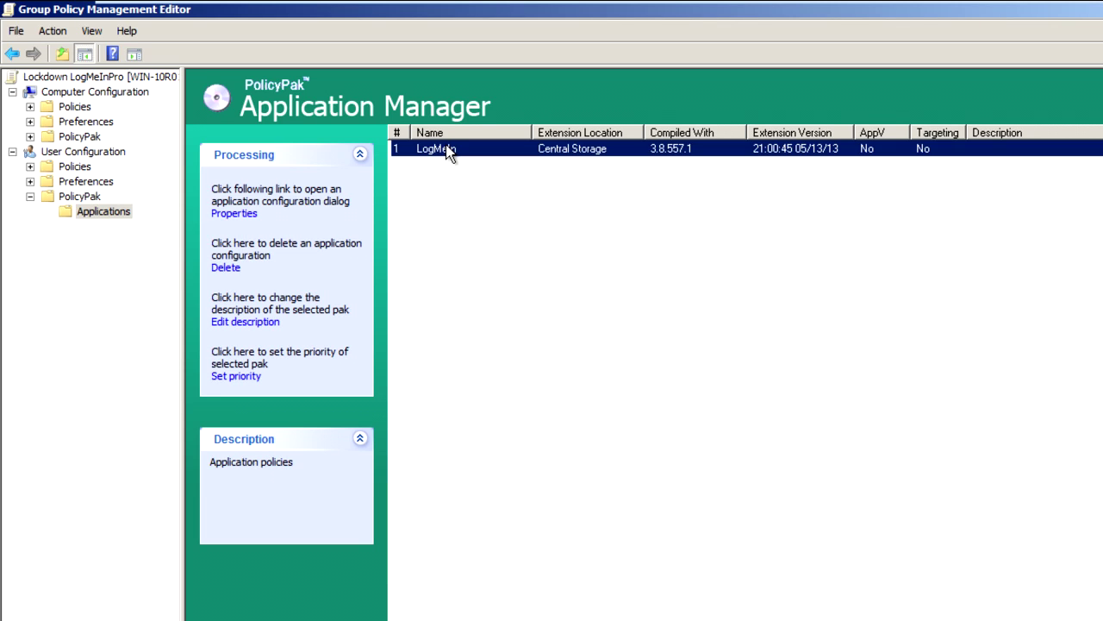
right_click(447, 149)
click(468, 154)
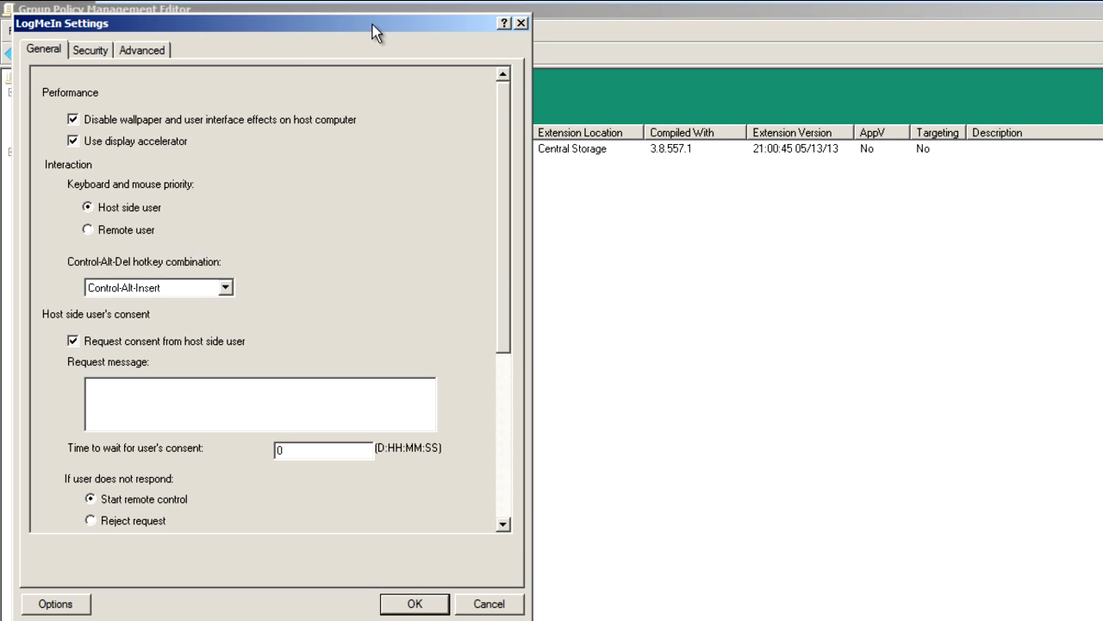
Step: Keep both 'lock on lost connection' and 'lock when timed out' options checked
drag(373, 24, 624, 41)
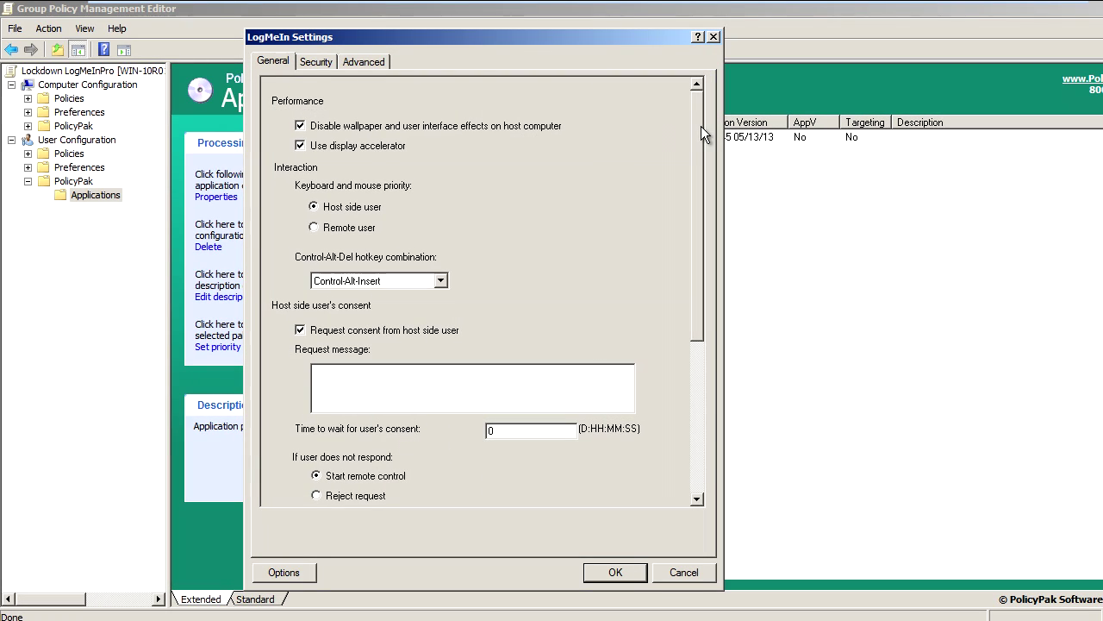
drag(701, 126, 671, 246)
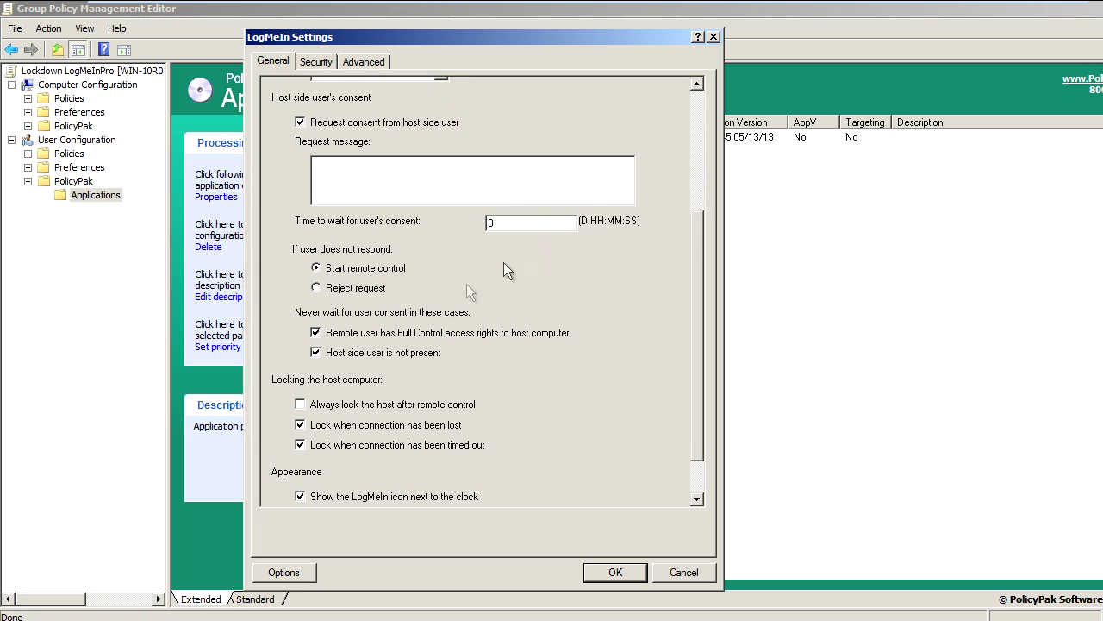
click(300, 425)
click(300, 426)
click(301, 446)
click(301, 446)
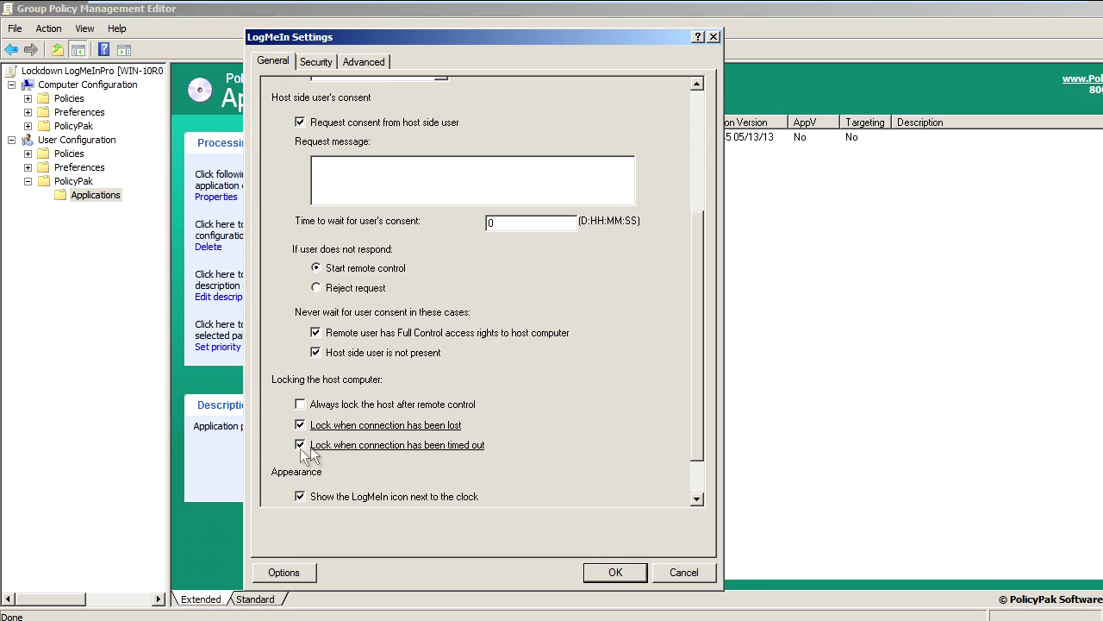
Step: Set both connection-lock options to 'Hide corresponding control in target application'
right_click(352, 434)
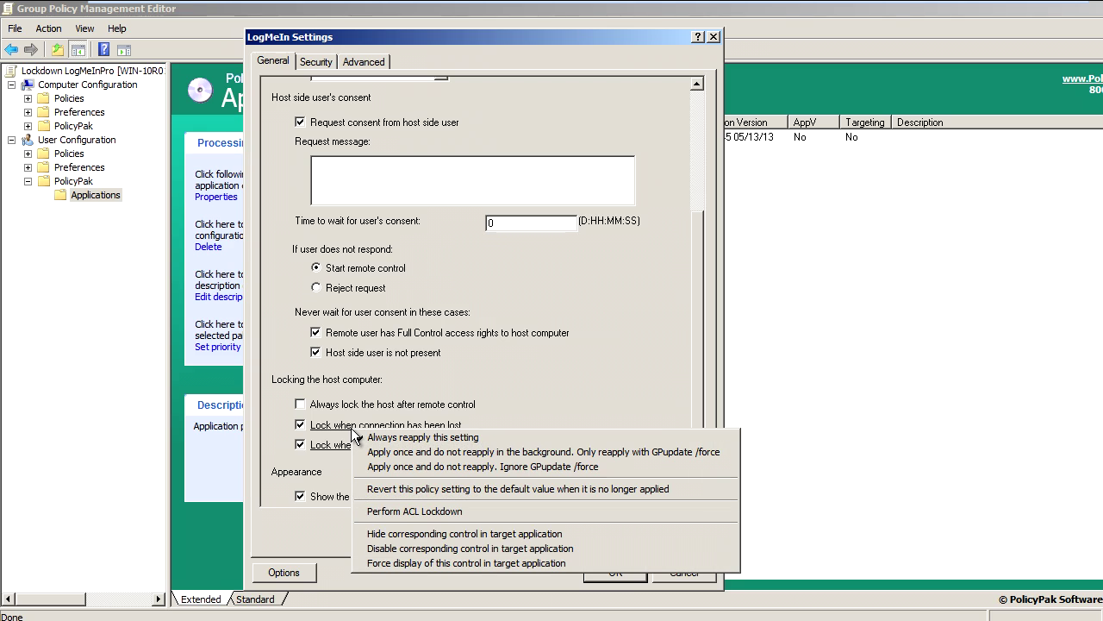
click(435, 534)
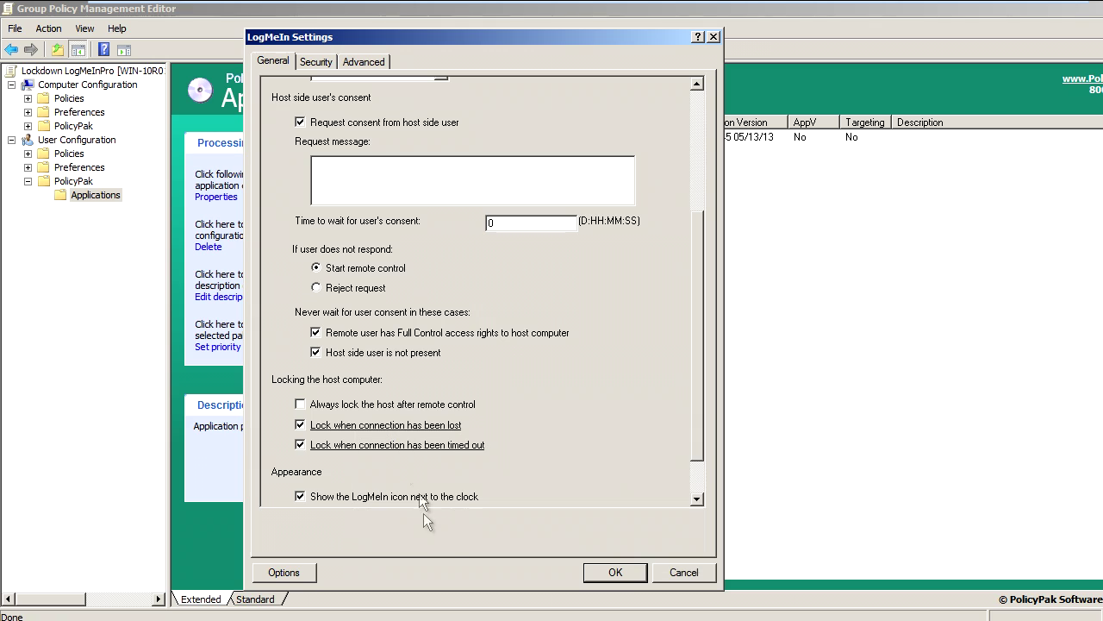
right_click(404, 447)
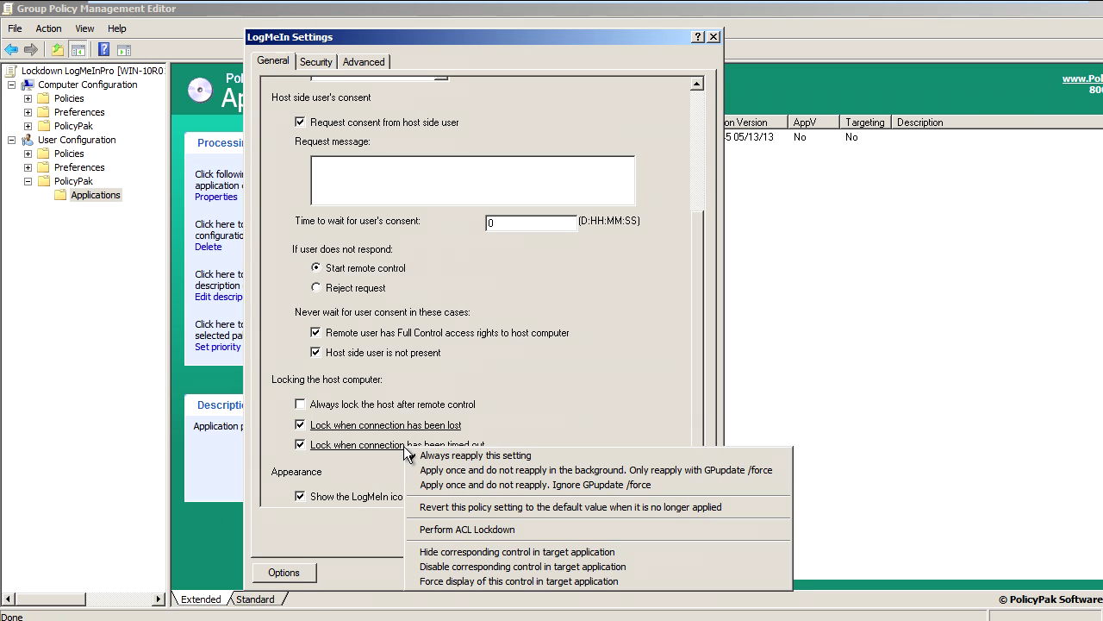
click(450, 552)
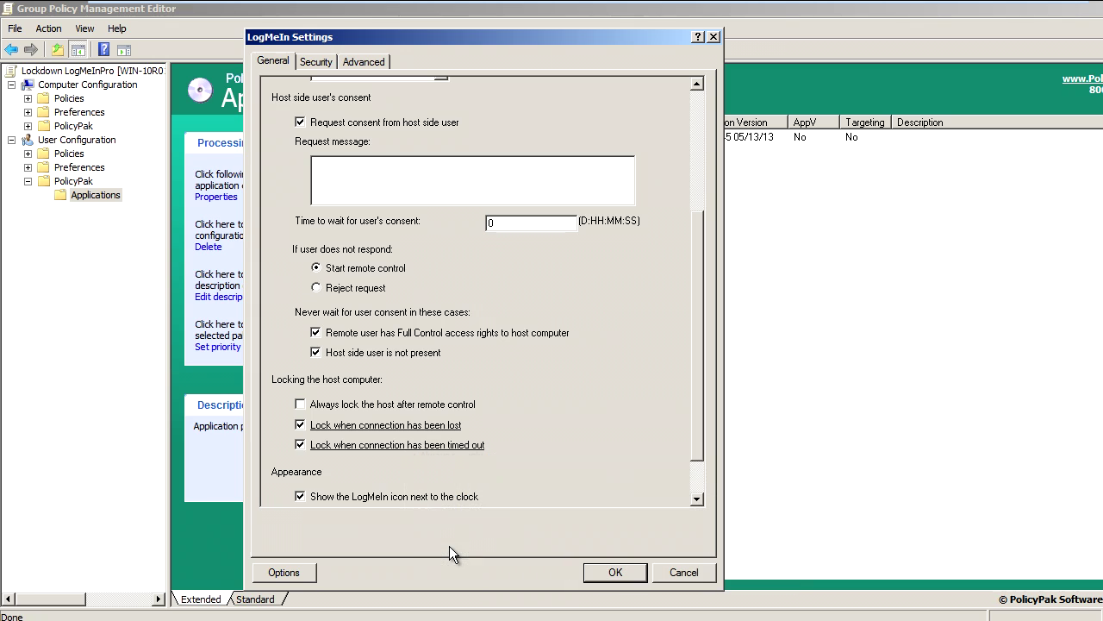
click(319, 61)
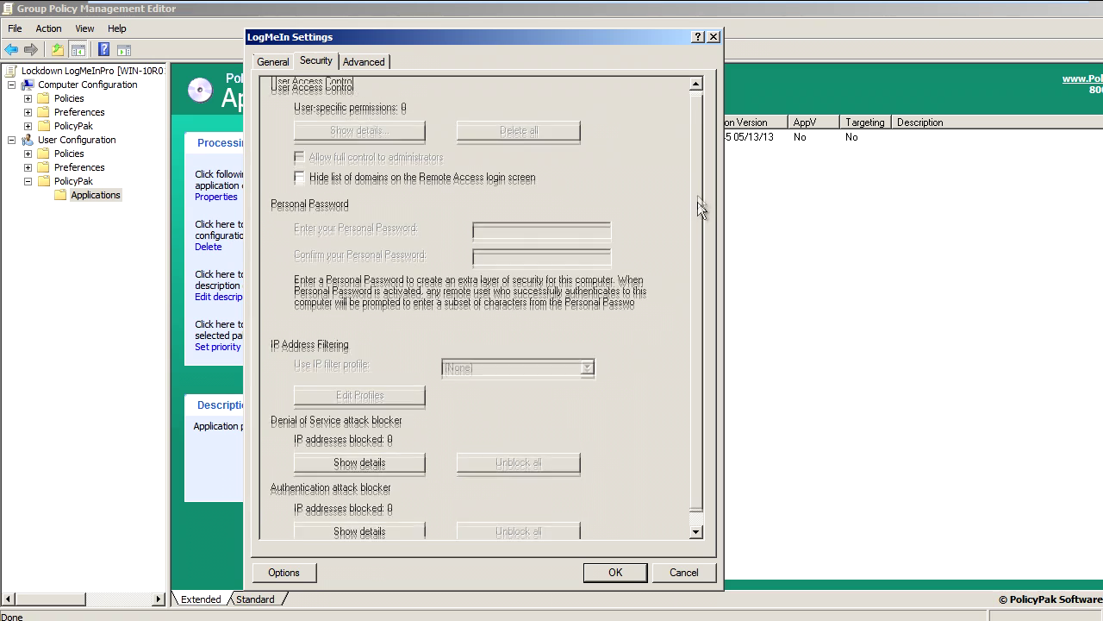
Step: Change the authentication attack blocker's invalid attempts from 5 to 7 and confirm
scroll(694, 215, down, 1)
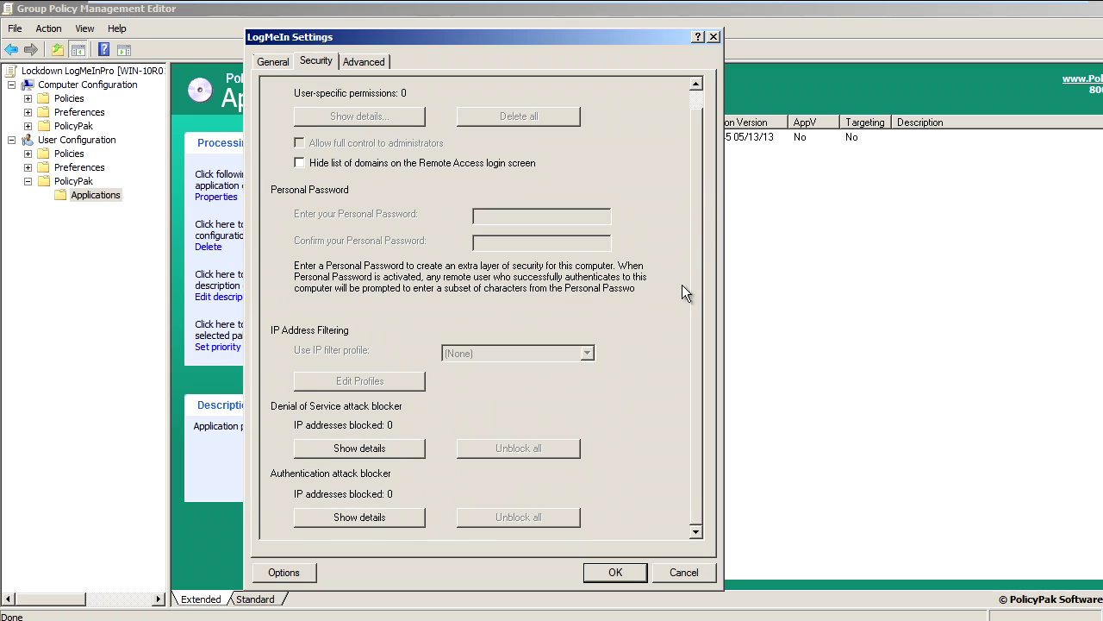
click(368, 514)
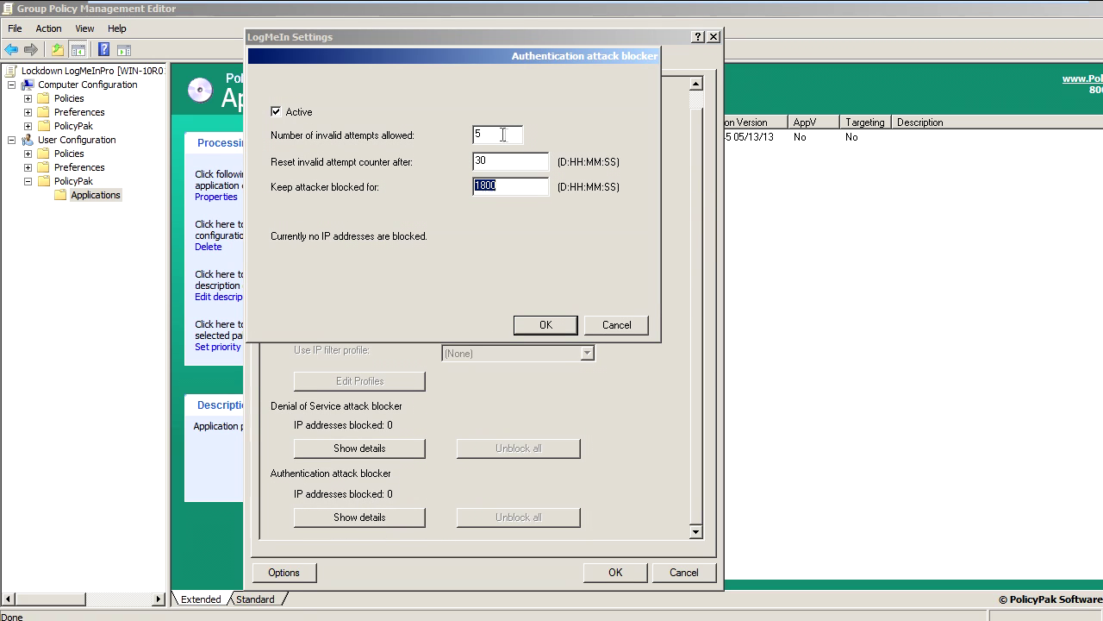
click(504, 135)
key(BackSpace)
text(7)
click(545, 320)
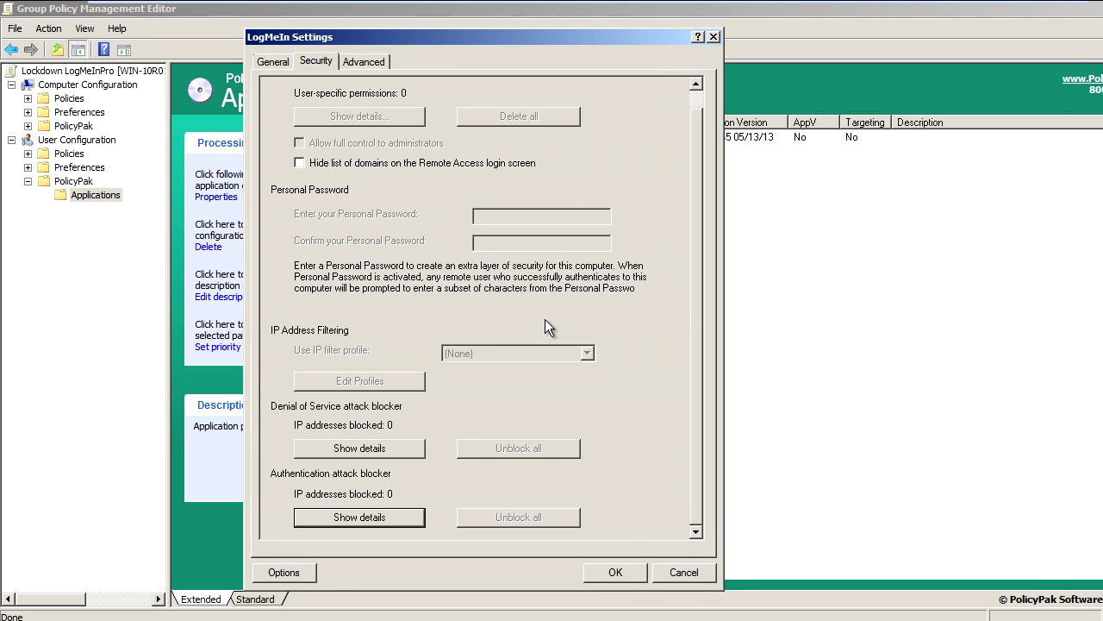
Step: On the Advanced tab, set the proxy server to 192.168.1.1 with port 80
click(380, 62)
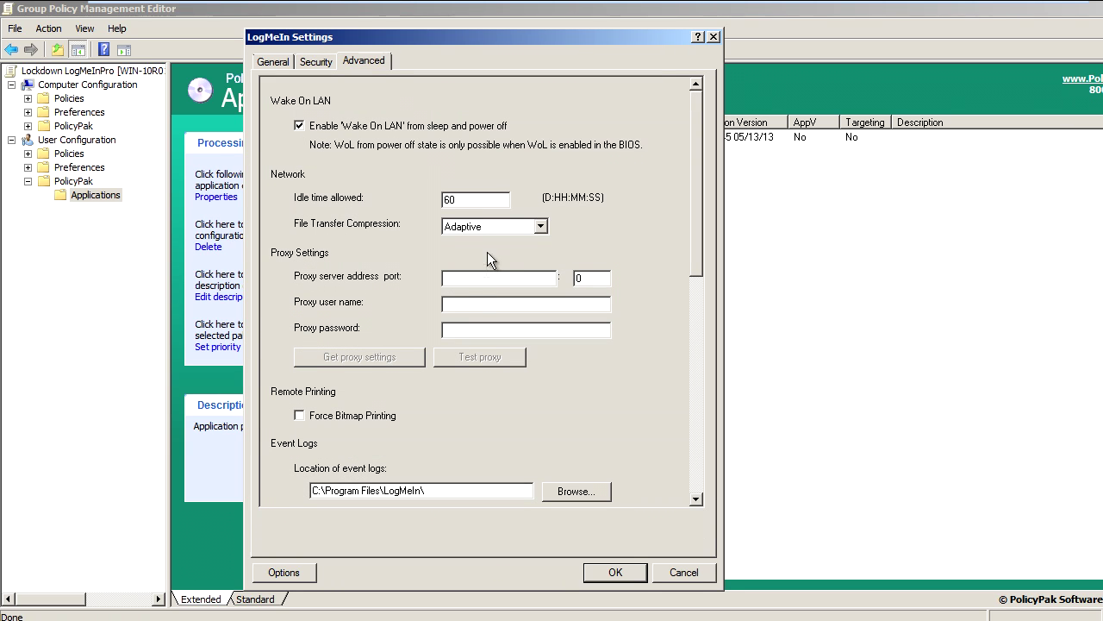
click(449, 277)
text(192.168.1.1)
double_click(581, 278)
text(8)
Step: Mark the proxy address and port as 'Disable corresponding control' and save with OK
right_click(535, 278)
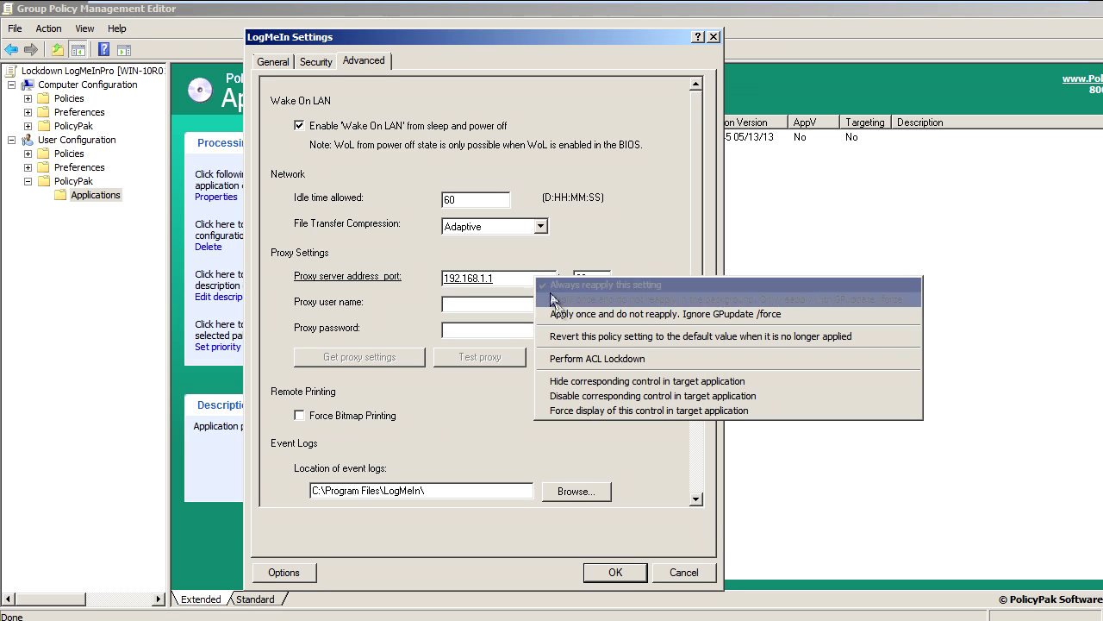
click(609, 396)
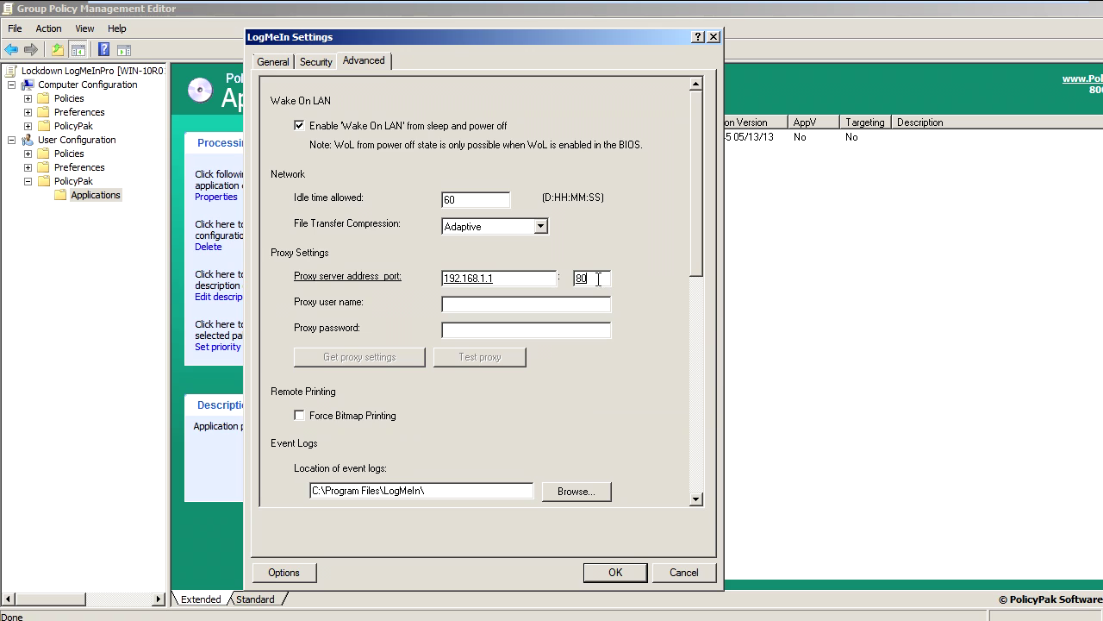
right_click(598, 282)
click(620, 398)
click(615, 571)
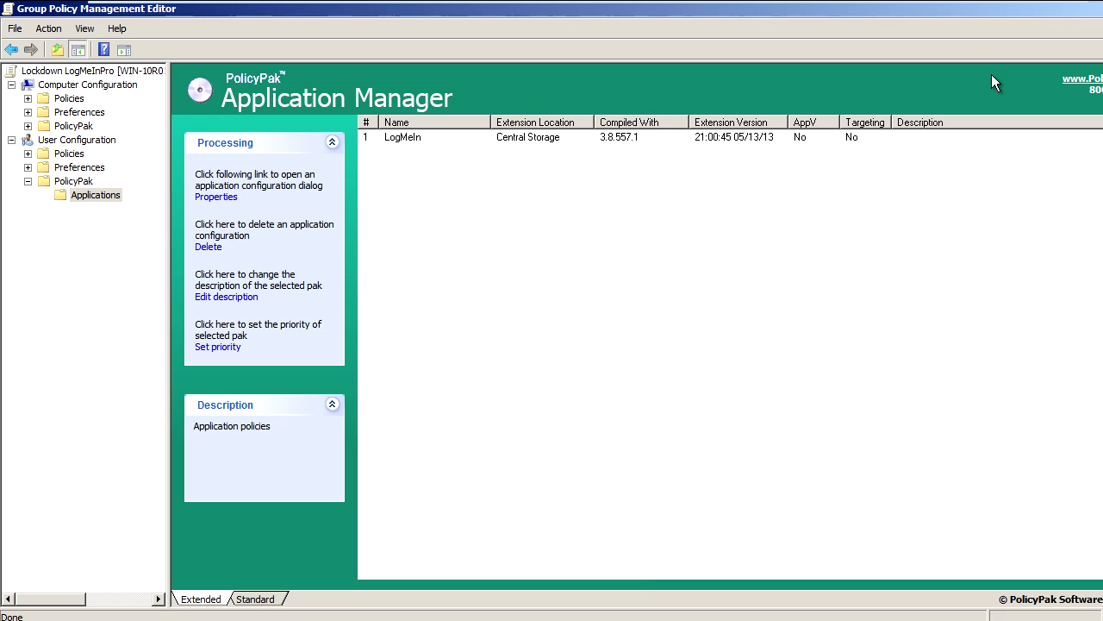
Step: On the Windows 7 client, run gpupdate in Command Prompt to refresh policy
mouse_move(752, 9)
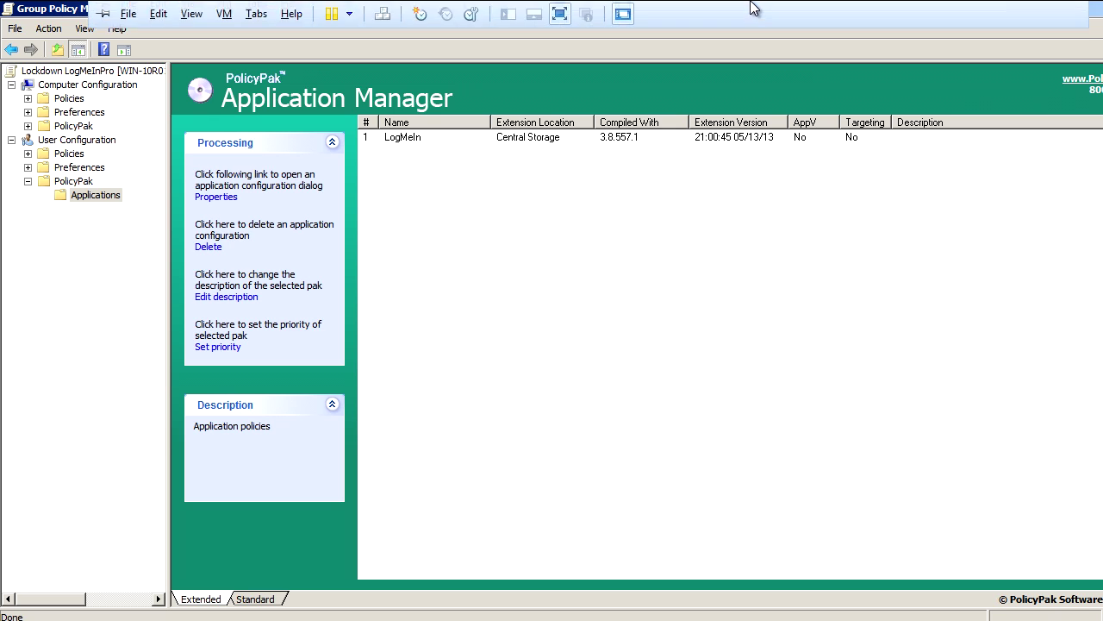
click(417, 14)
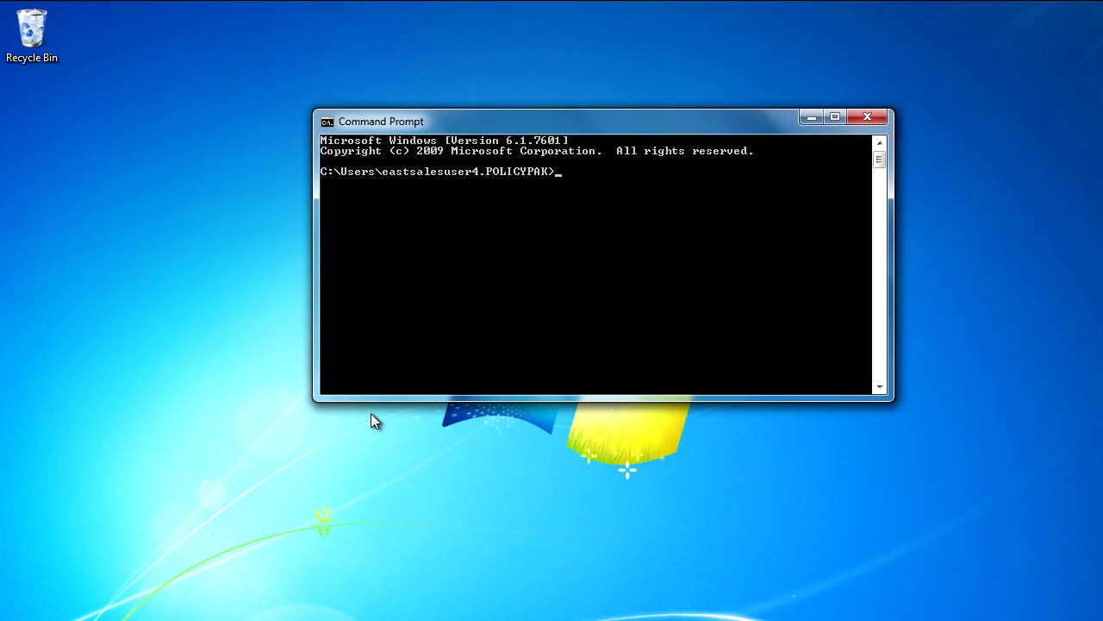
text(gpupdate)
key(Return)
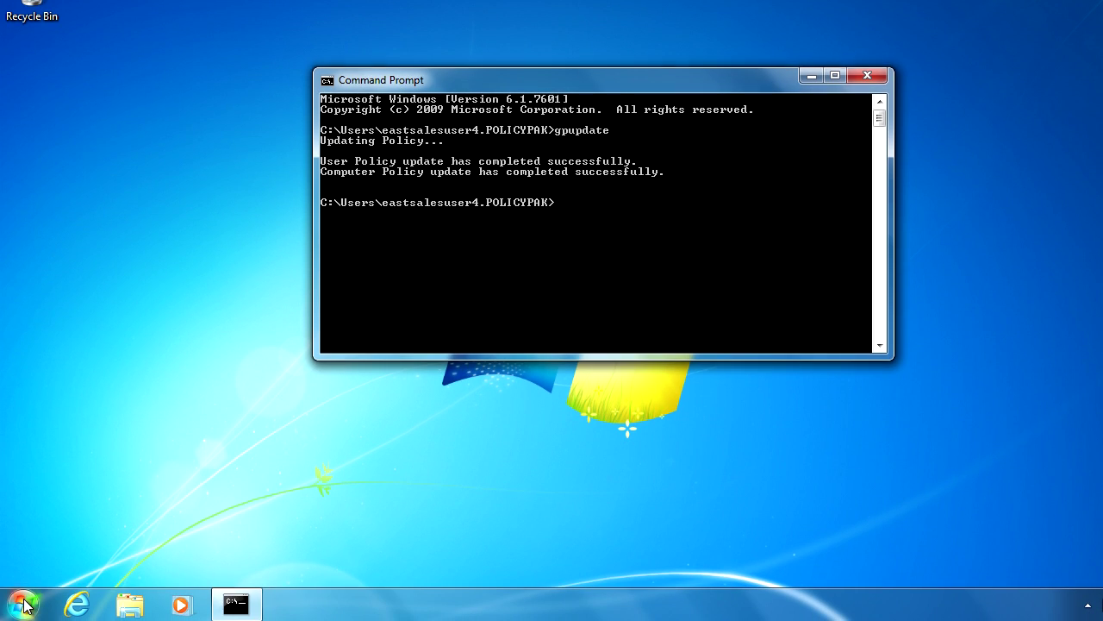
click(24, 606)
Step: Open LogMeIn Pro Preferences, confirm the General tab lacks the lock options, then view Security
click(133, 171)
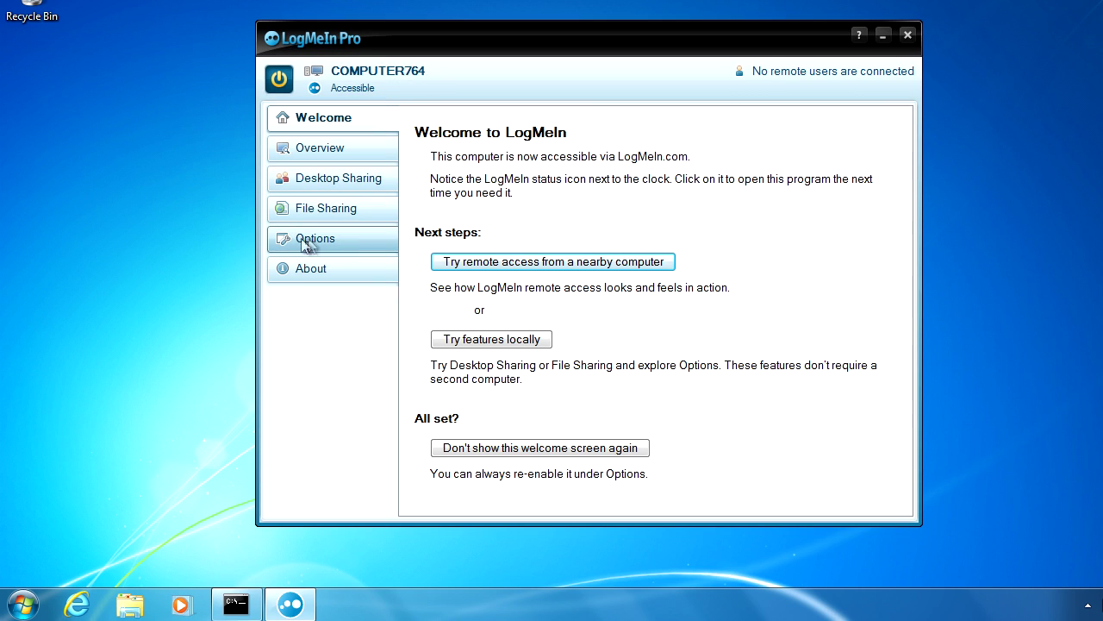
click(306, 245)
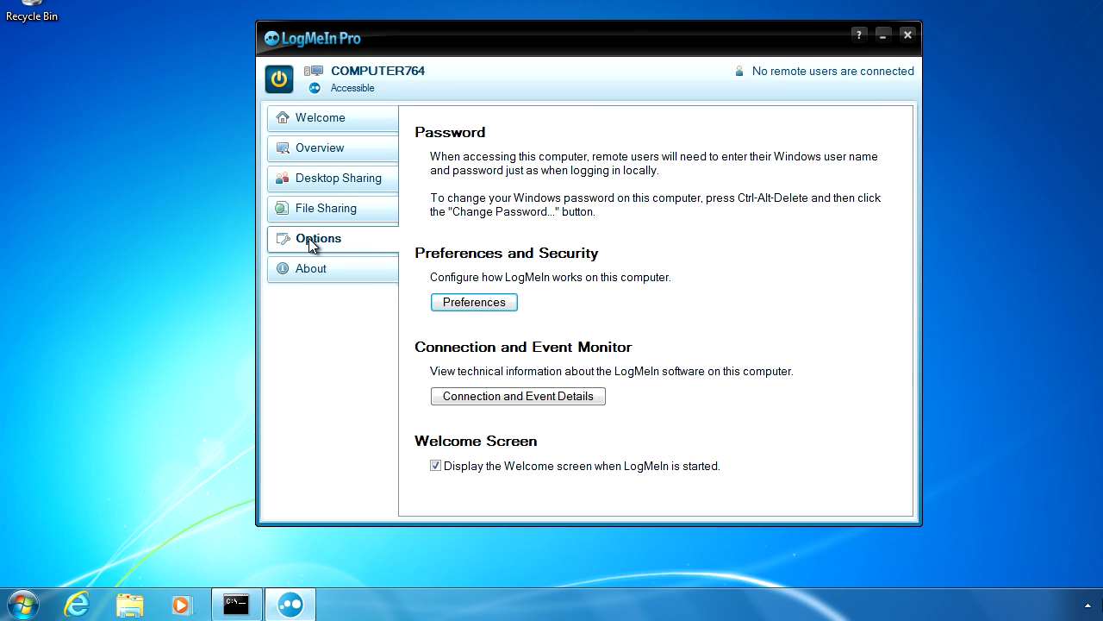
click(455, 303)
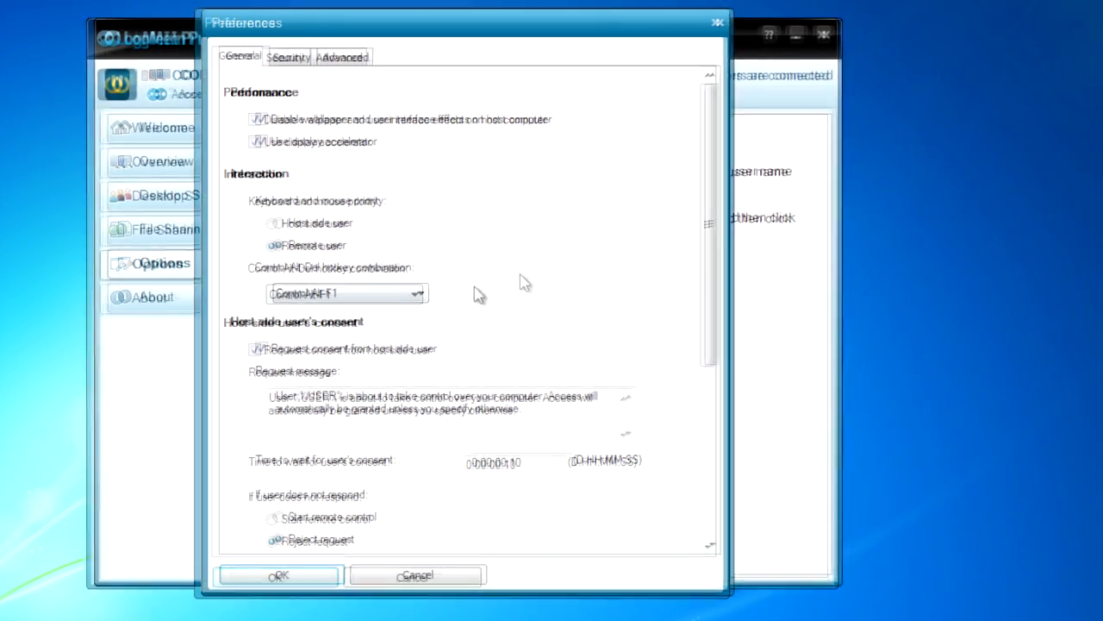
drag(706, 191, 693, 367)
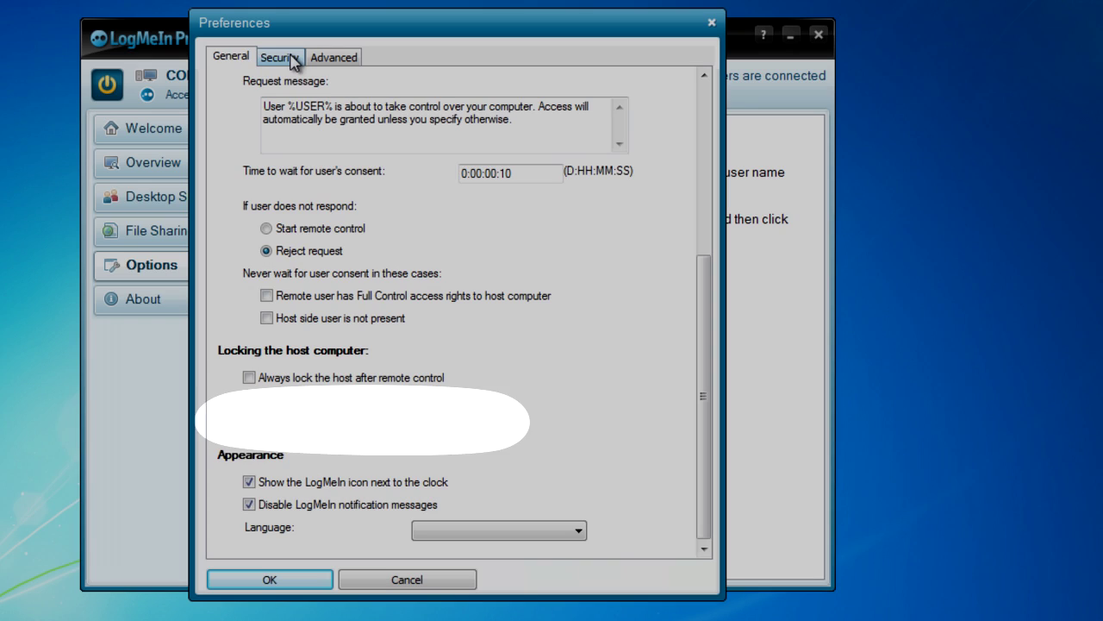
click(291, 59)
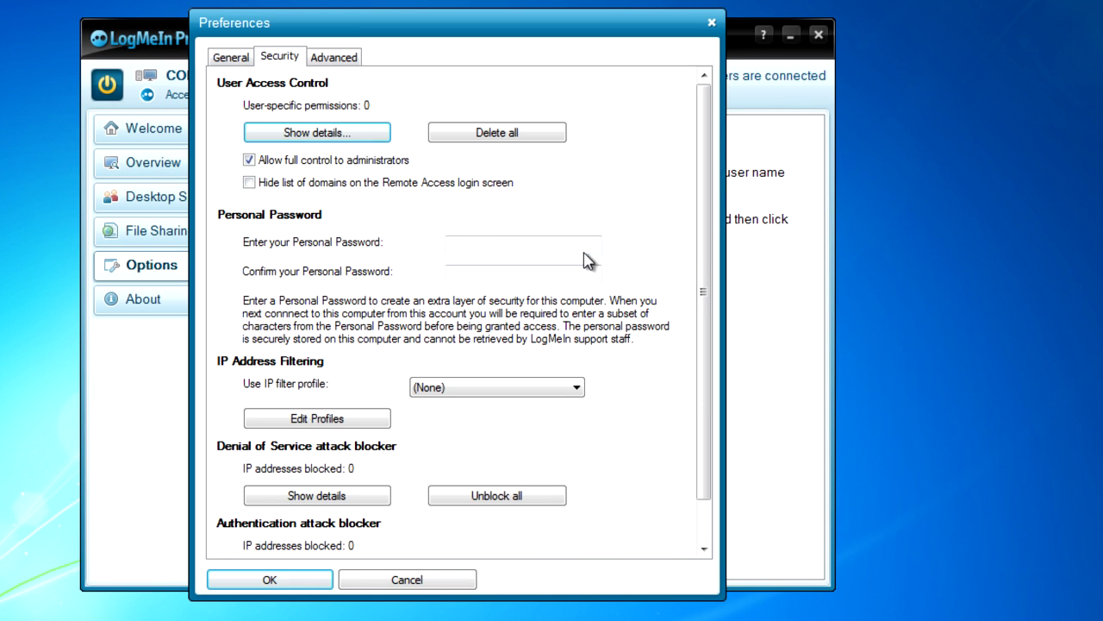
scroll(704, 239, down, 1)
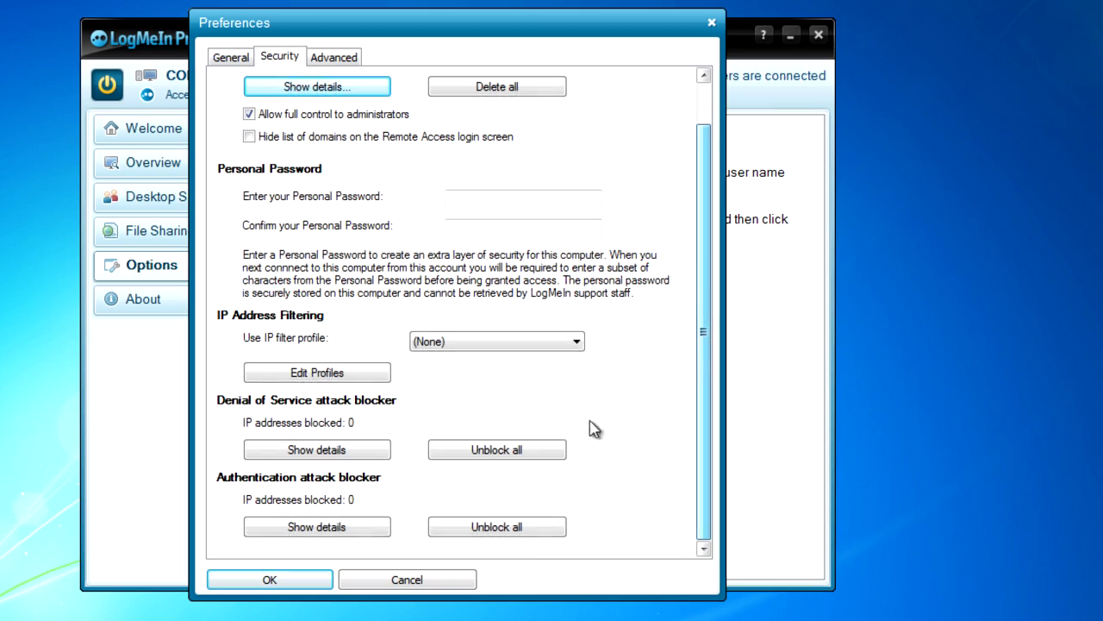
click(293, 527)
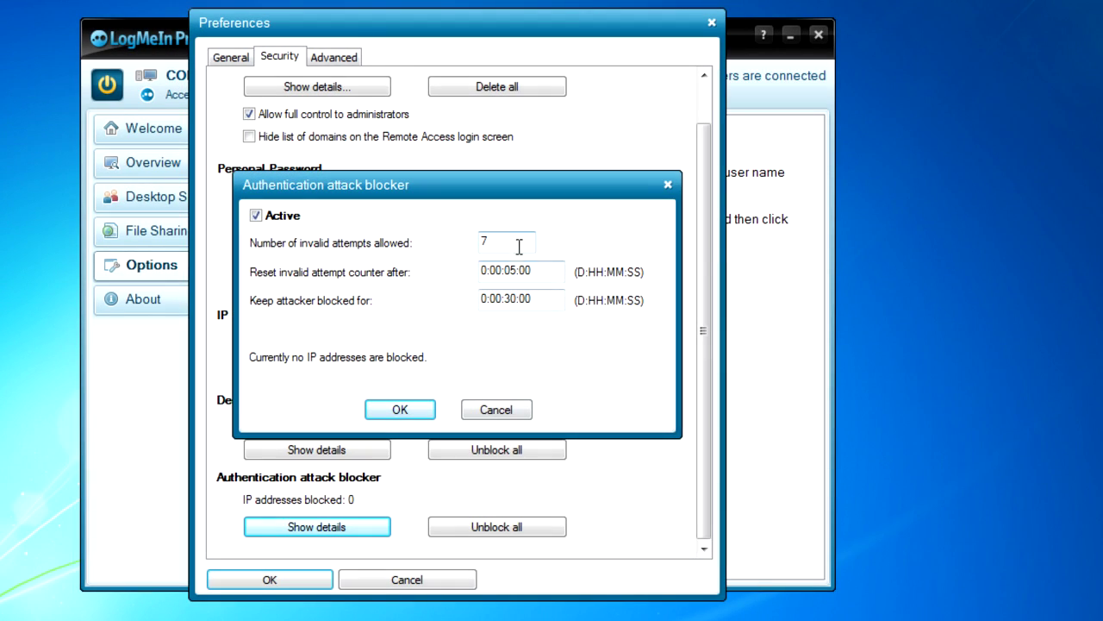
click(512, 412)
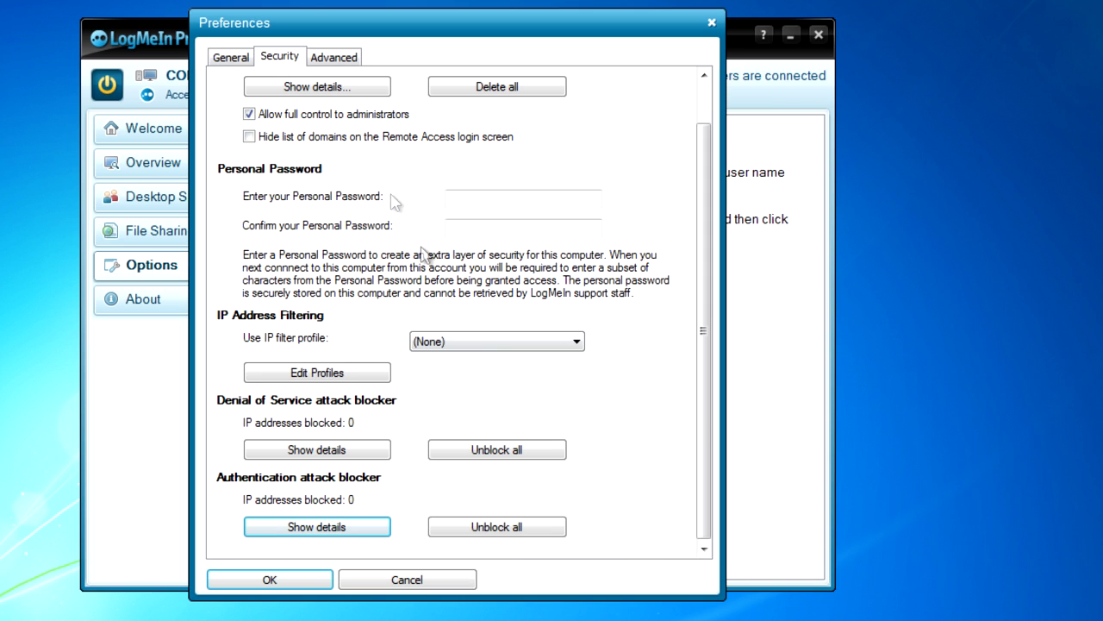
click(331, 61)
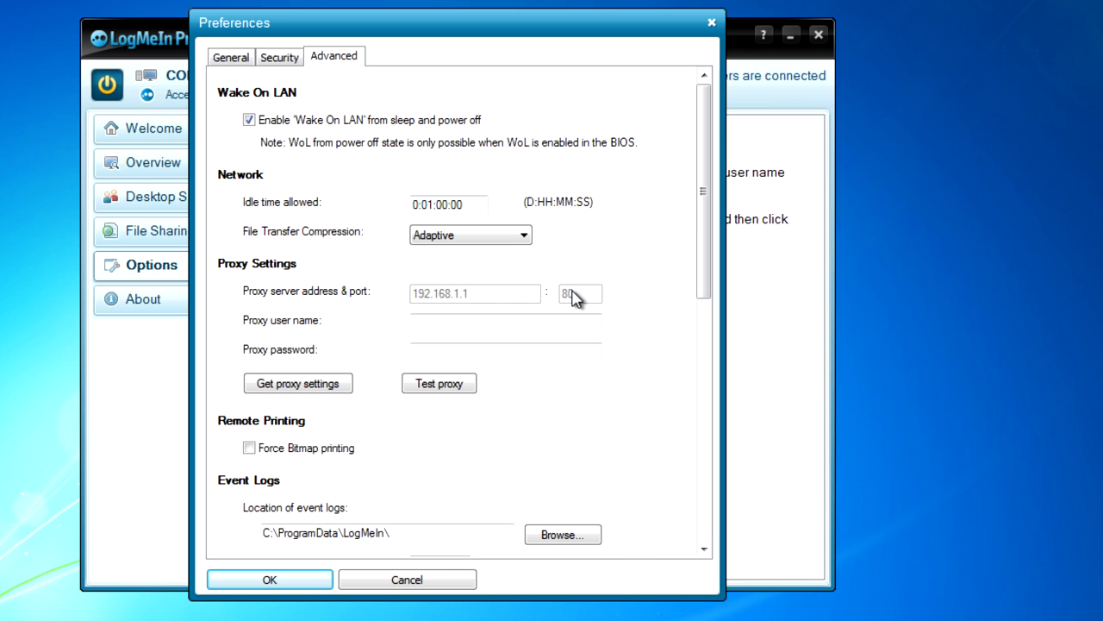
Step: Cancel Preferences after seeing the greyed-out proxy 192.168.1.1 and port 80
click(399, 580)
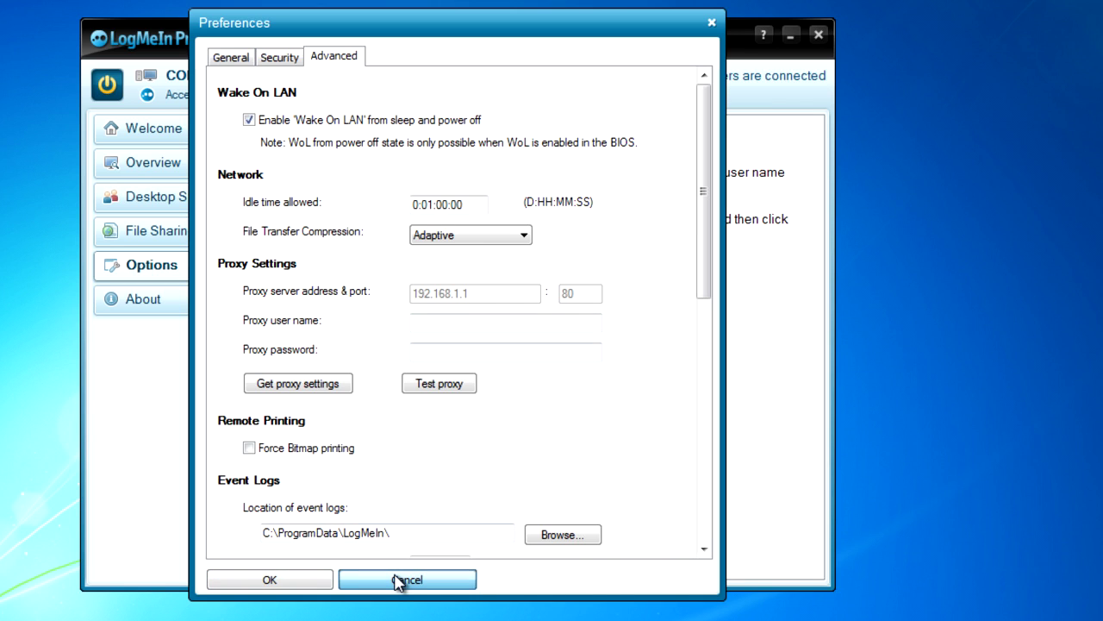